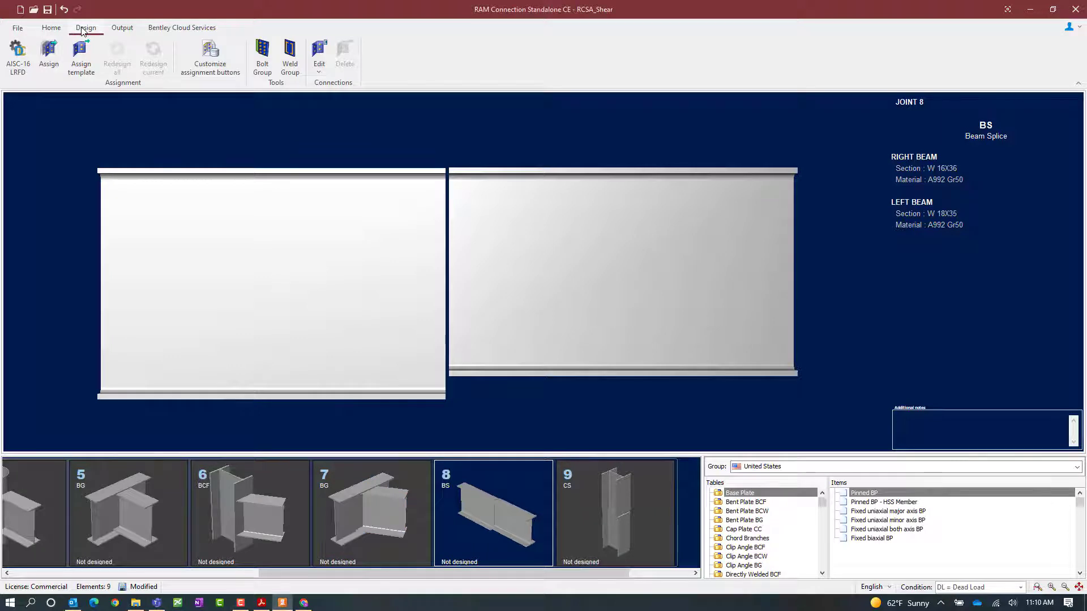
Step: Assign the basic single-plate beam splice BS SP (SP_BS_1/4PL_4B3/4) to joint 8
left_click(48, 64)
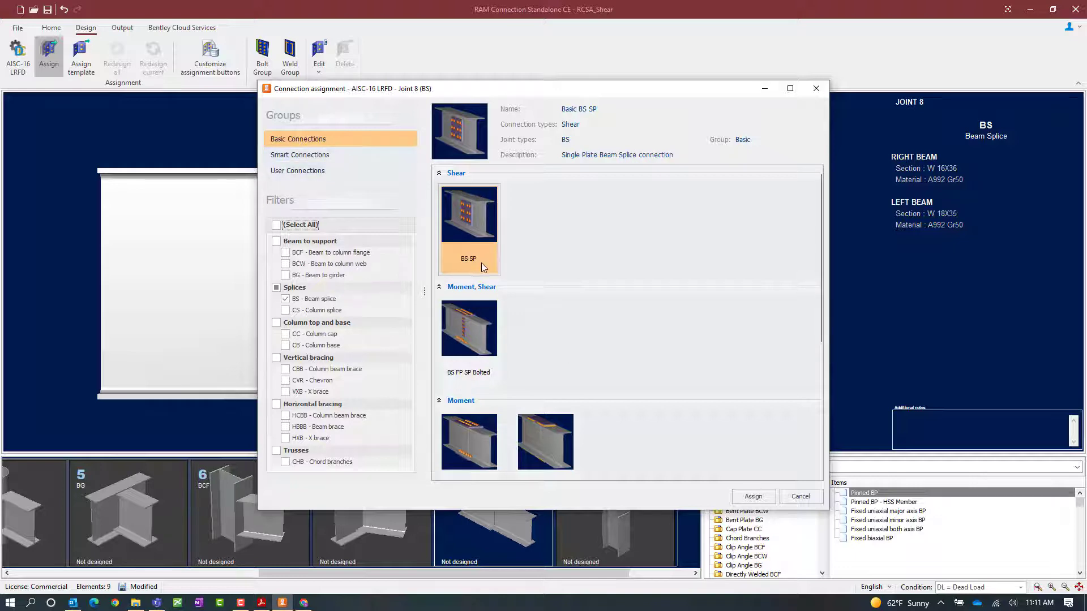
left_click(337, 158)
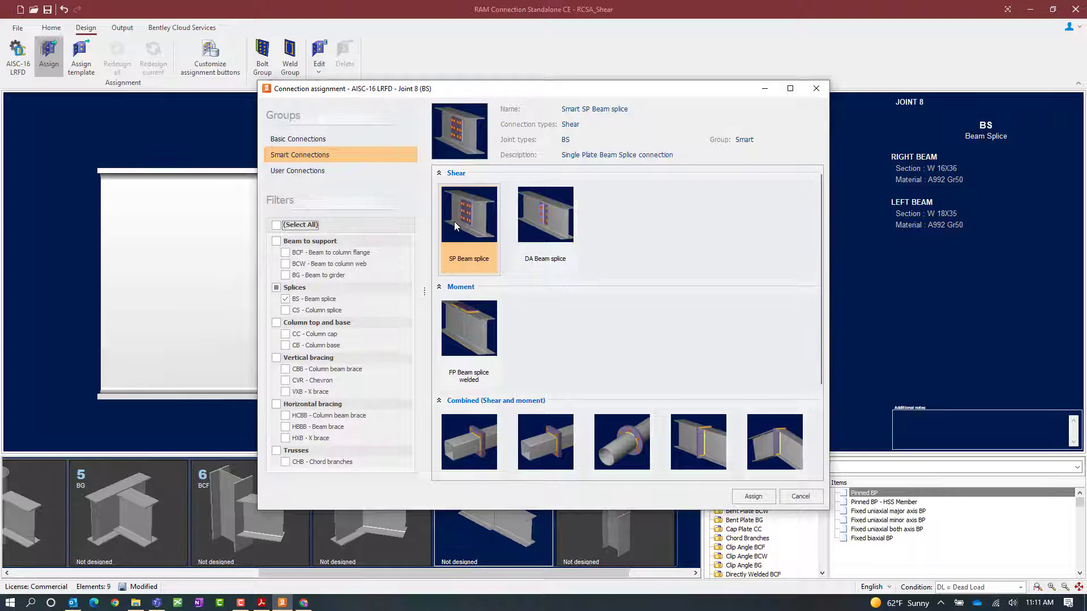
left_click(309, 144)
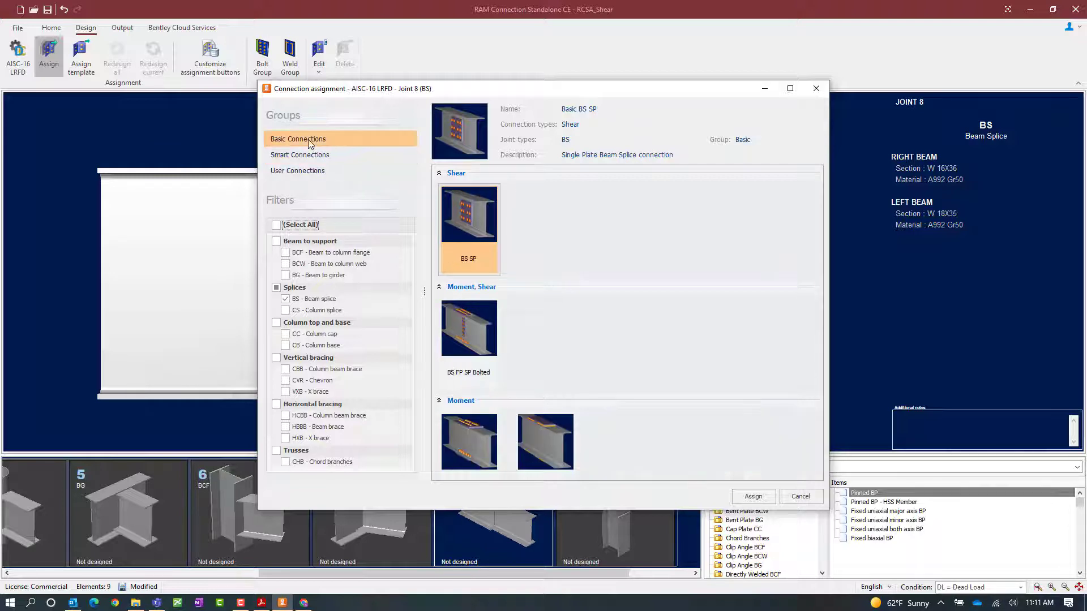
left_click(476, 257)
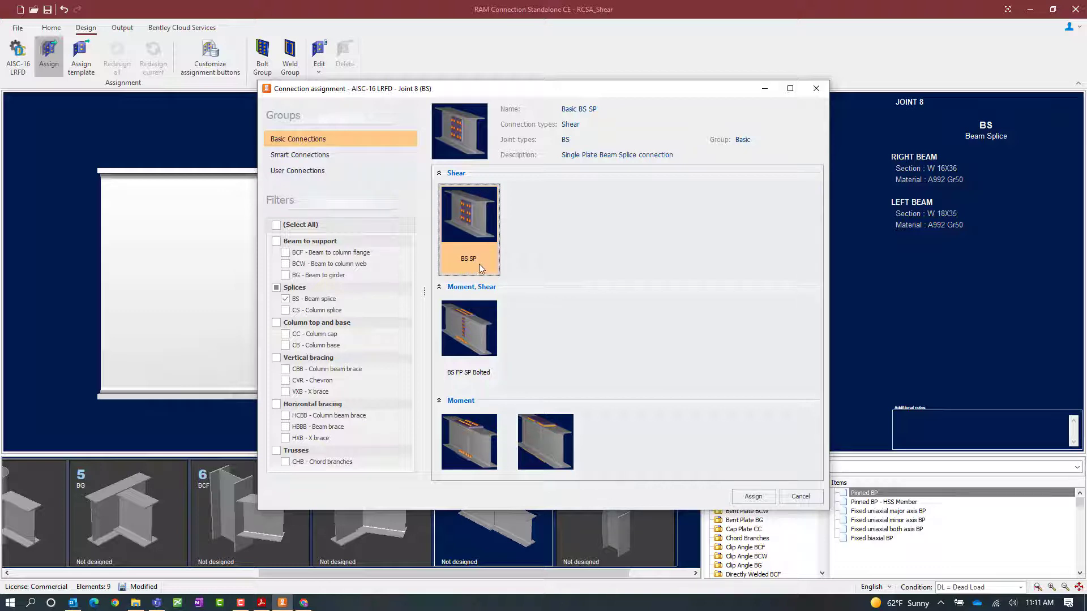
left_click(752, 496)
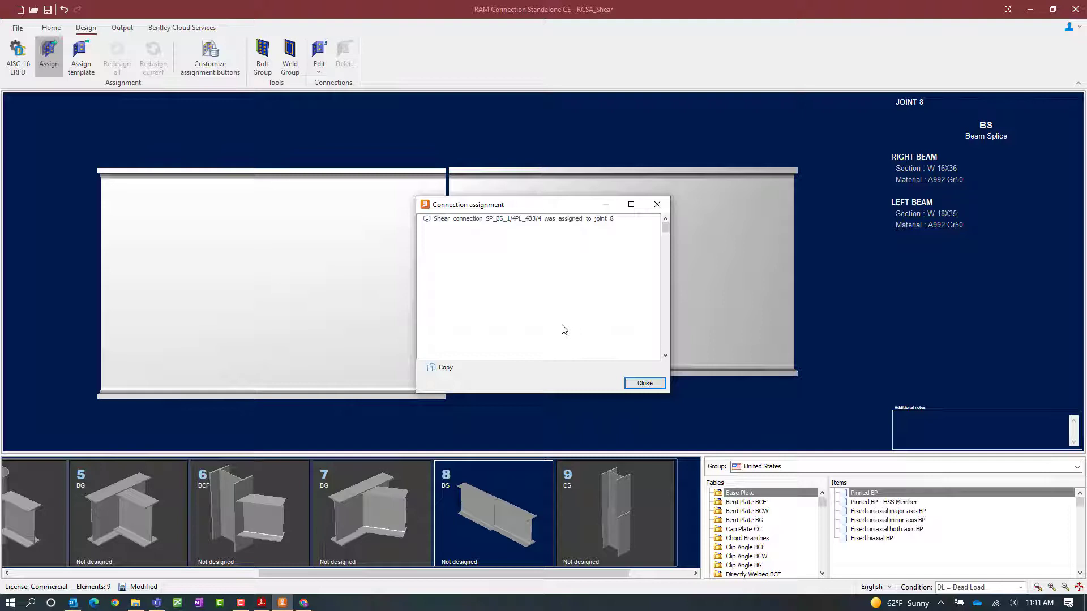
Step: Dismiss the assignment report and open joint 8's shear web plate splice in the Connection Pad
left_click(644, 384)
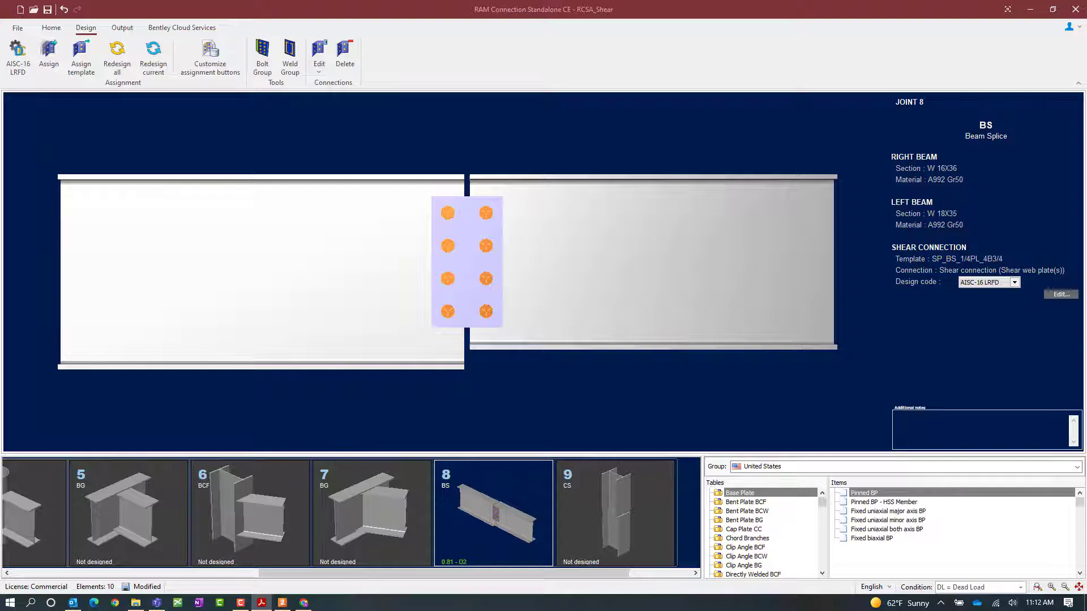
left_click(321, 62)
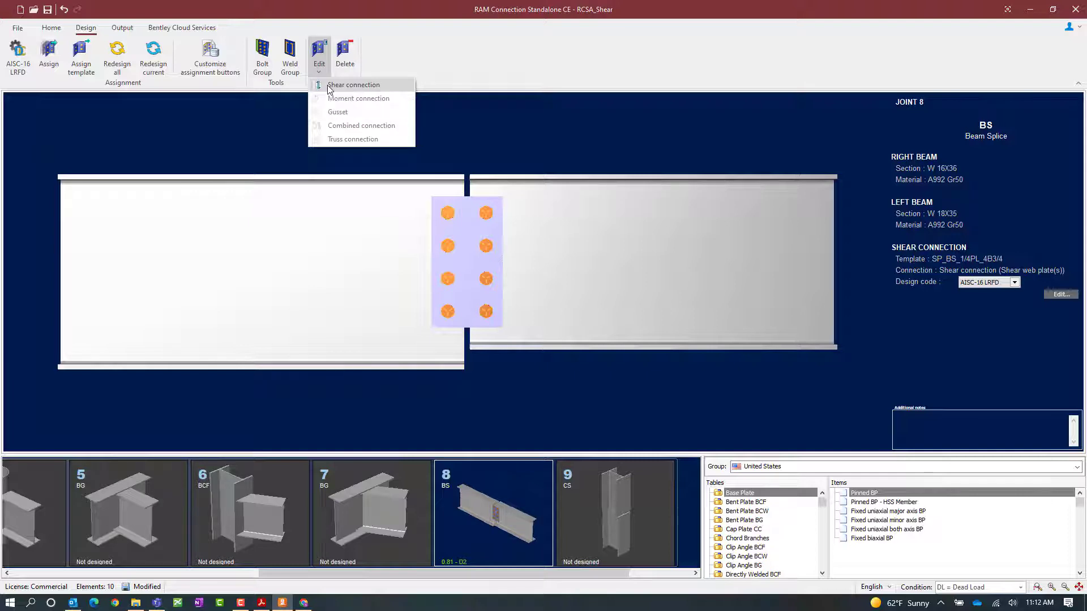
left_click(334, 85)
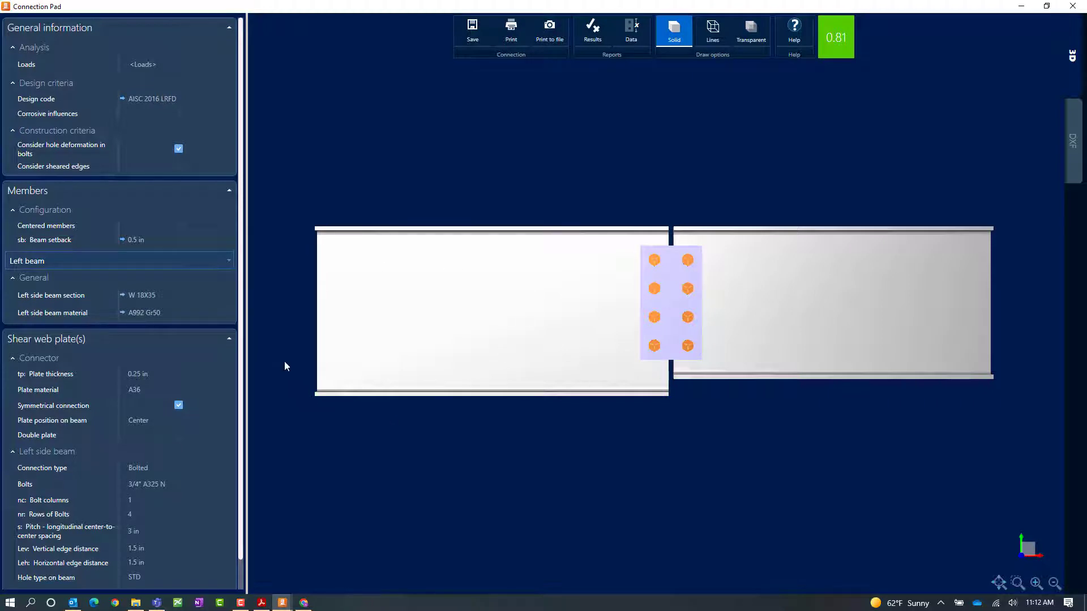
left_click_drag(240, 359, 244, 392)
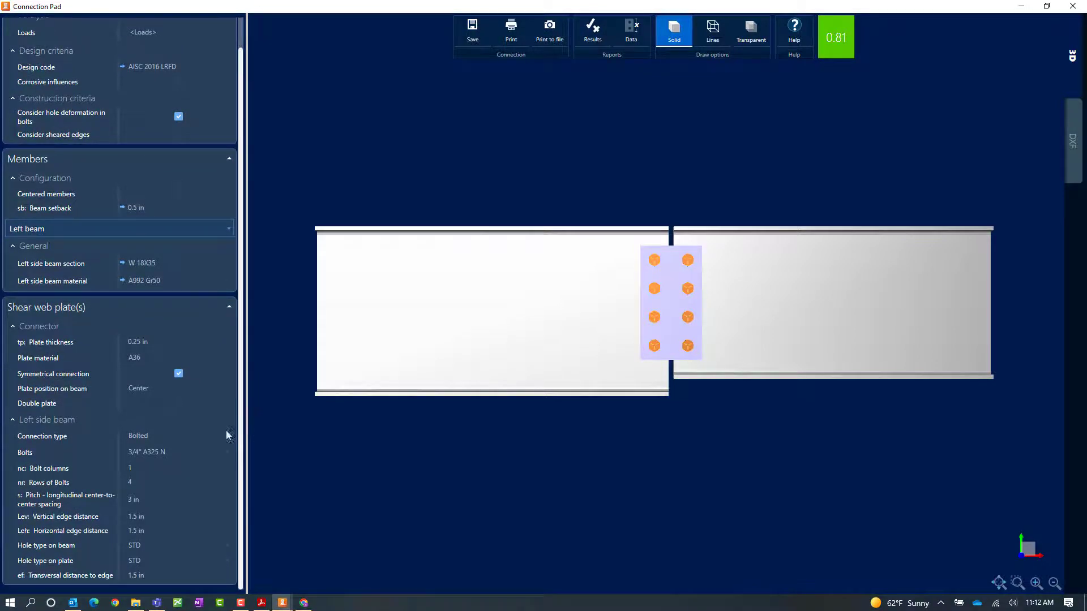
left_click(150, 389)
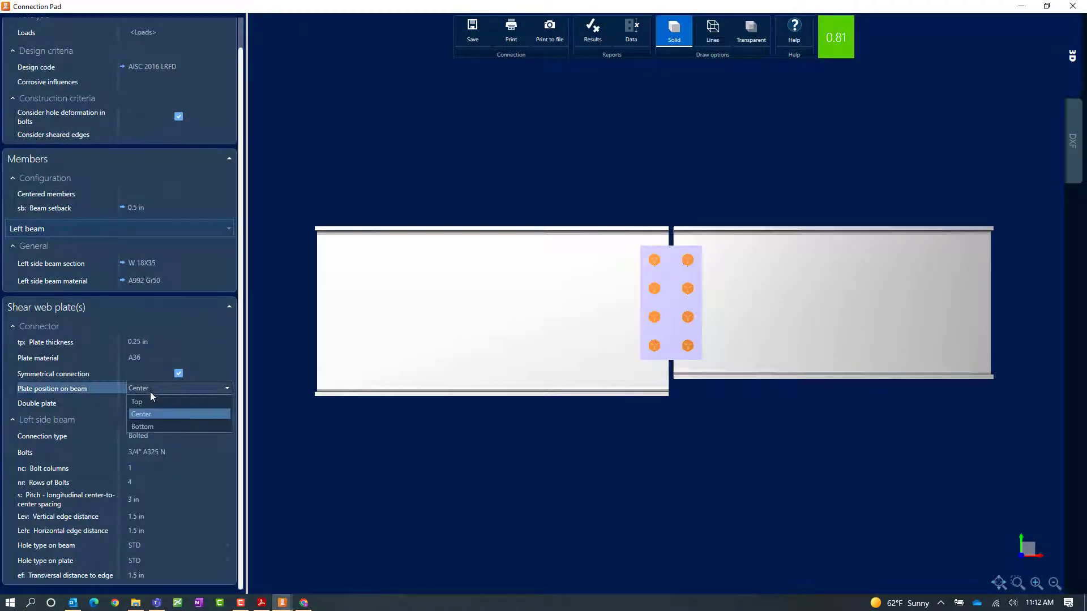
left_click(152, 391)
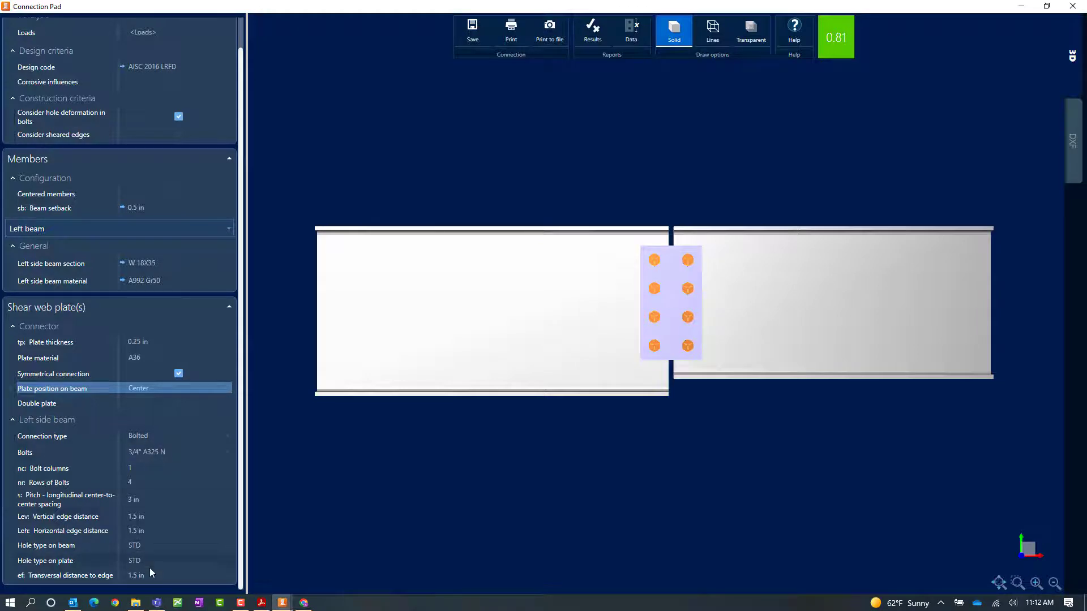
left_click(158, 436)
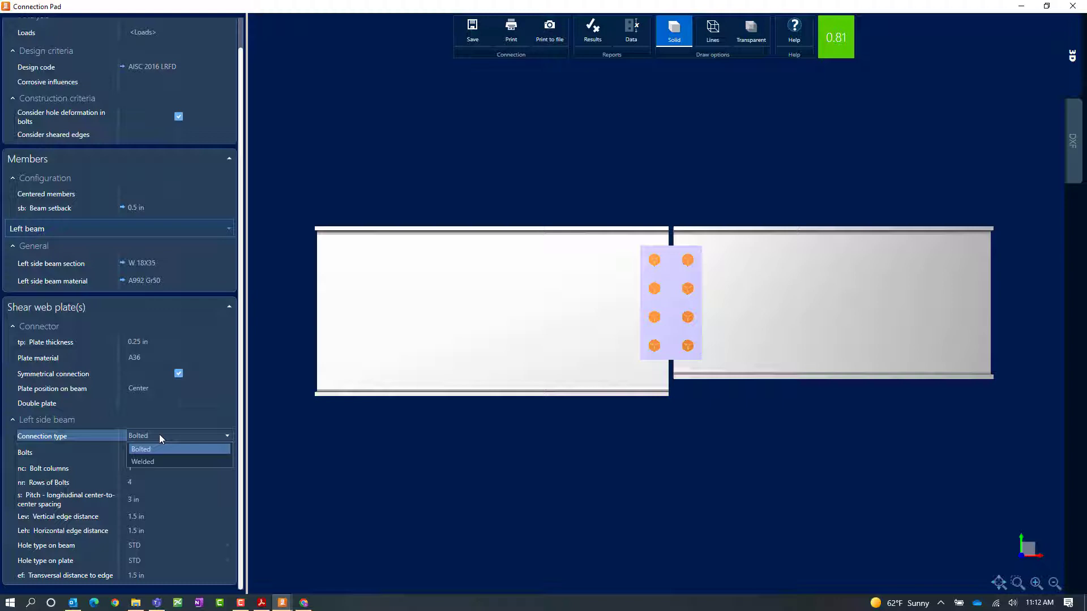
left_click(161, 461)
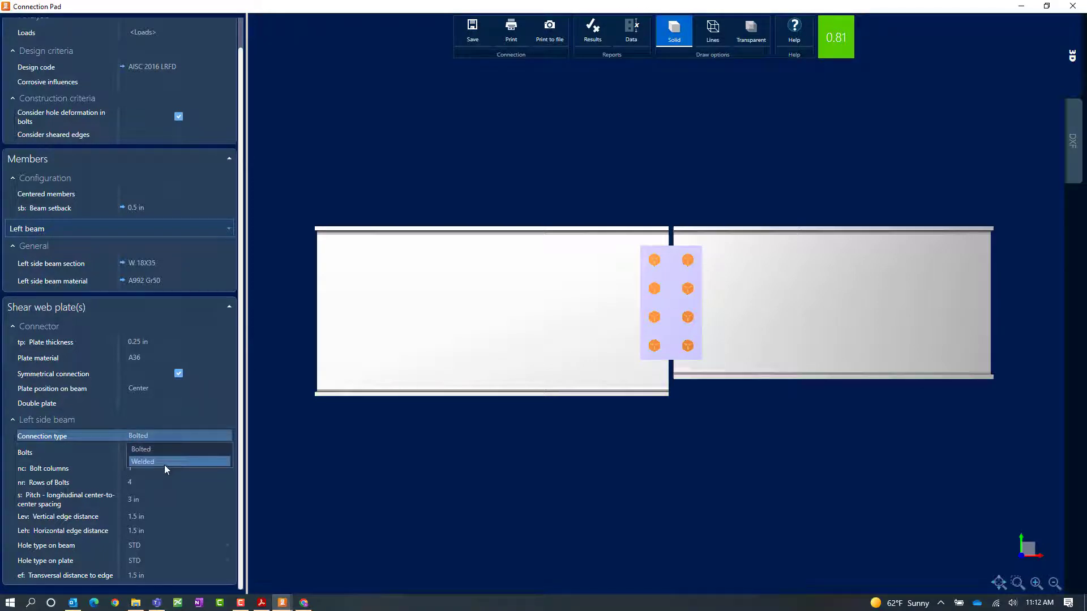
left_click(342, 477)
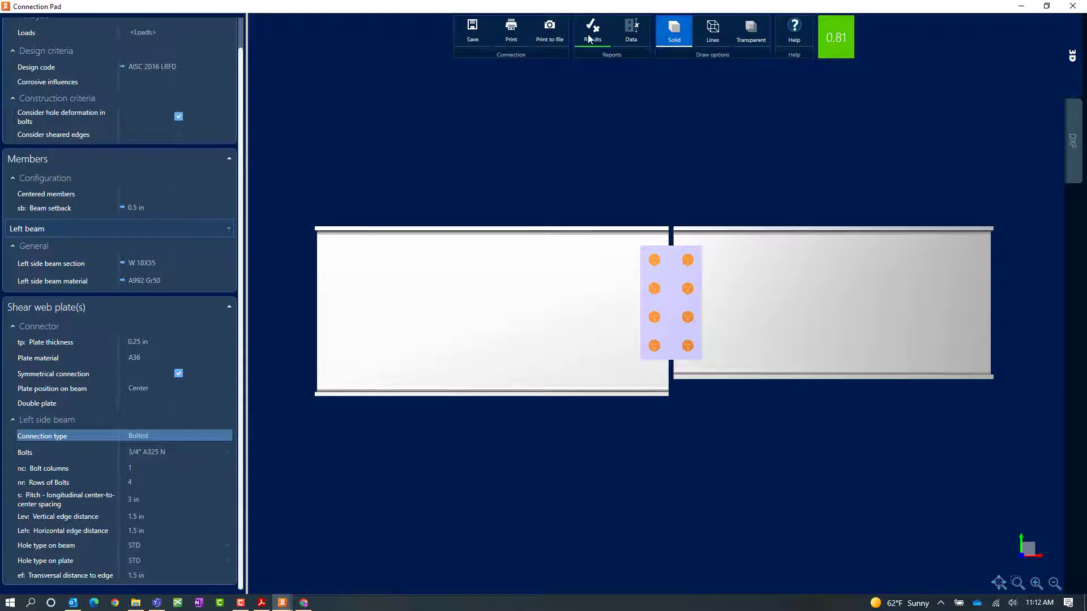
Step: Review joint 8's 2D DXF drawings, then close the Connection Pad editor
left_click(1073, 141)
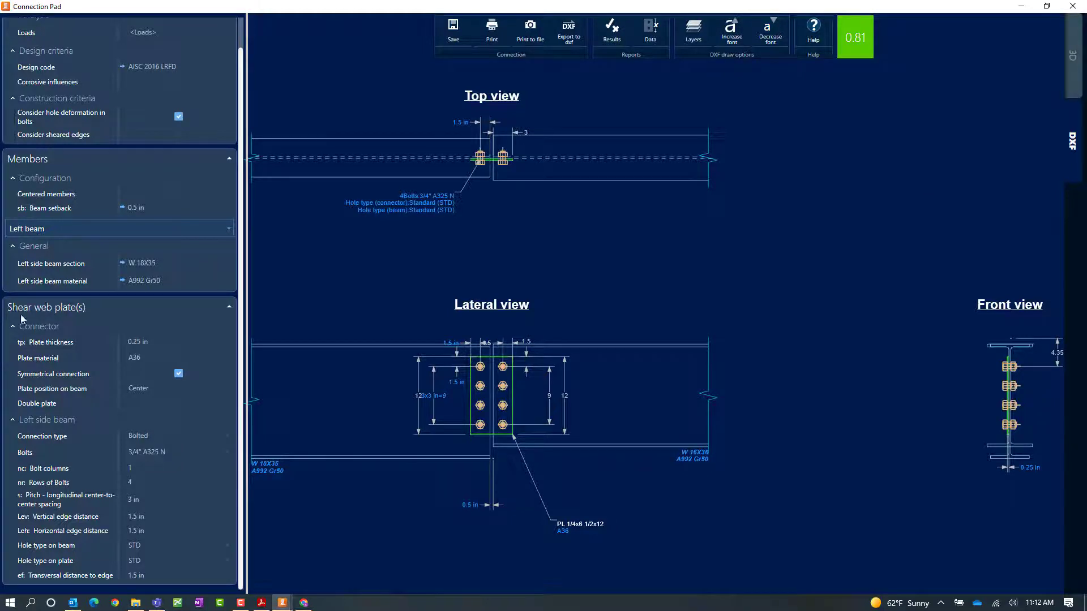
left_click(261, 602)
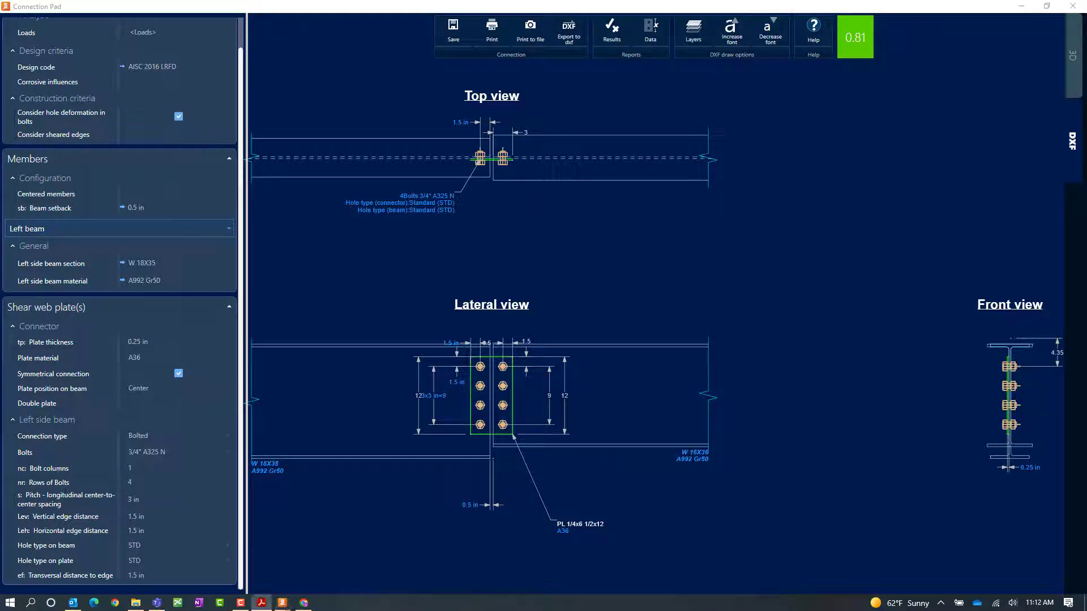
left_click(1072, 7)
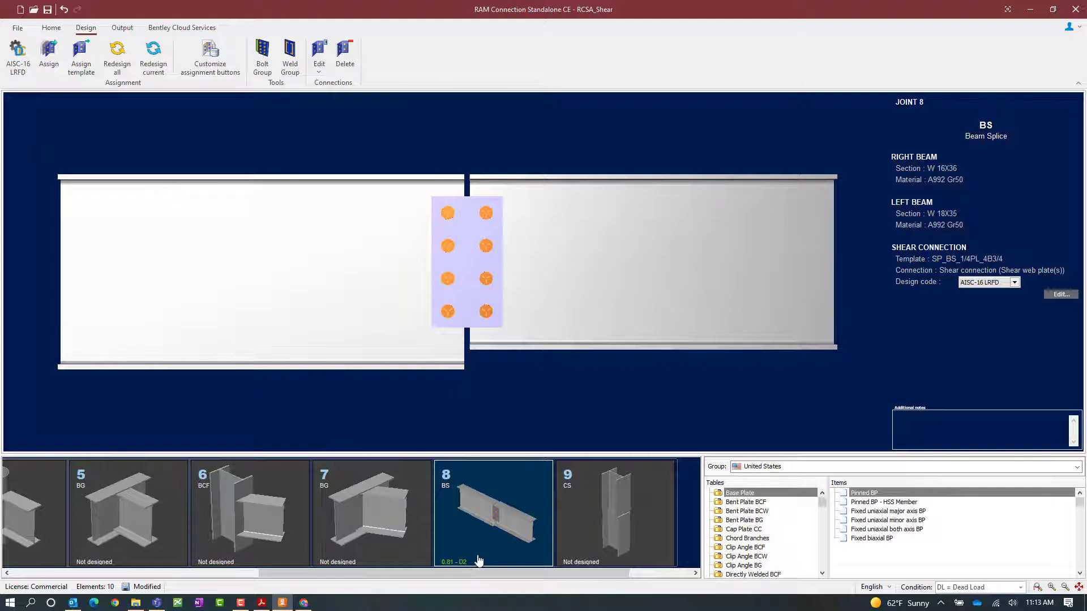
Step: Switch to column splice joint 9 and bring up its connection assignment choices
left_click(575, 544)
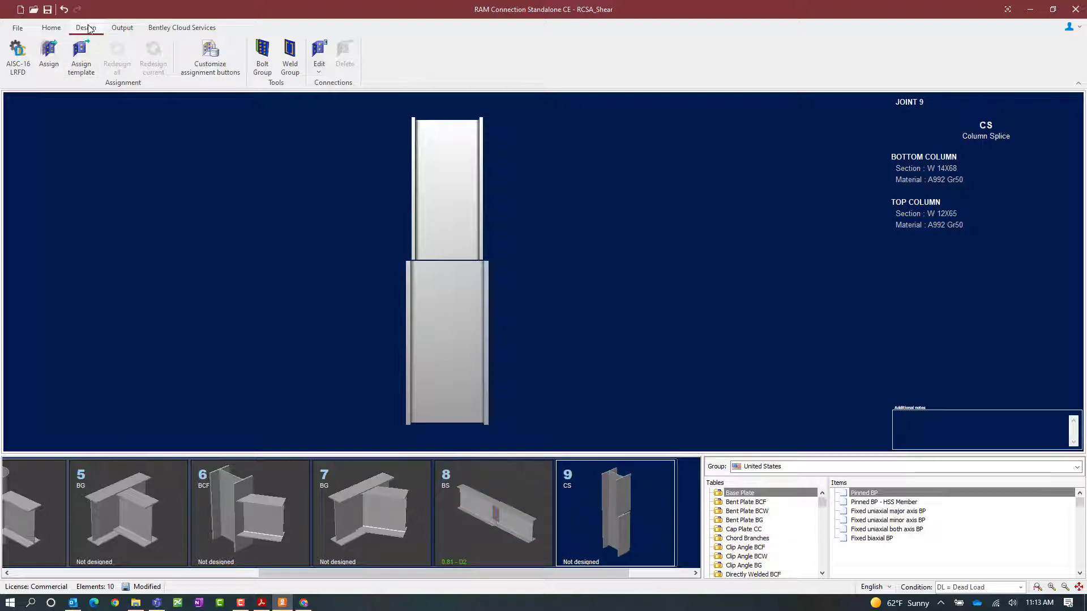
left_click(50, 67)
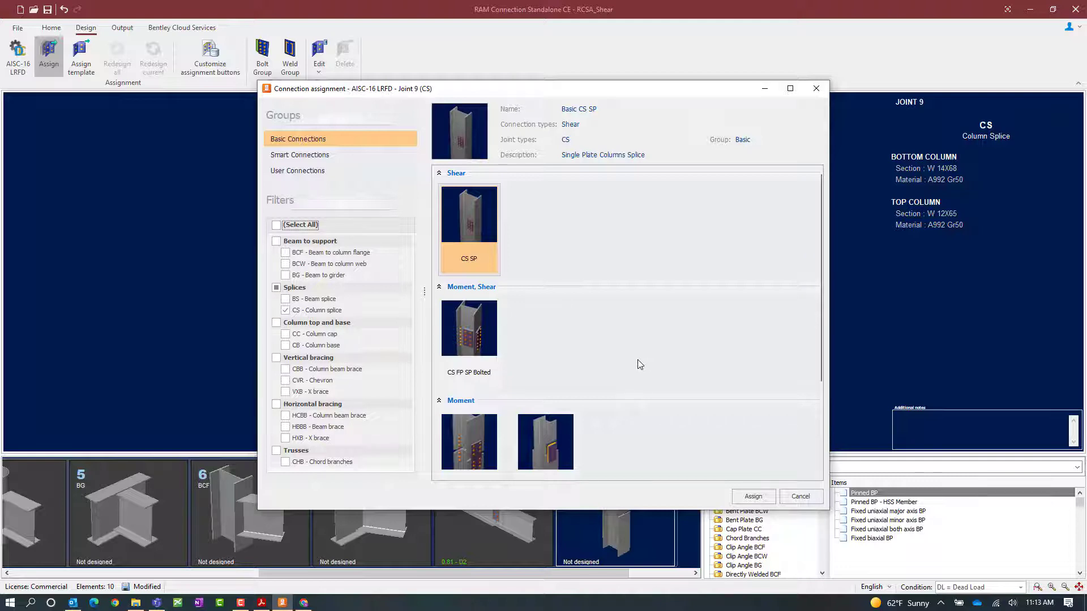
Step: Assign the basic single-plate column splice CS SP (SP_CS_3/8PL_5B7/8) to joint 9
left_click(308, 156)
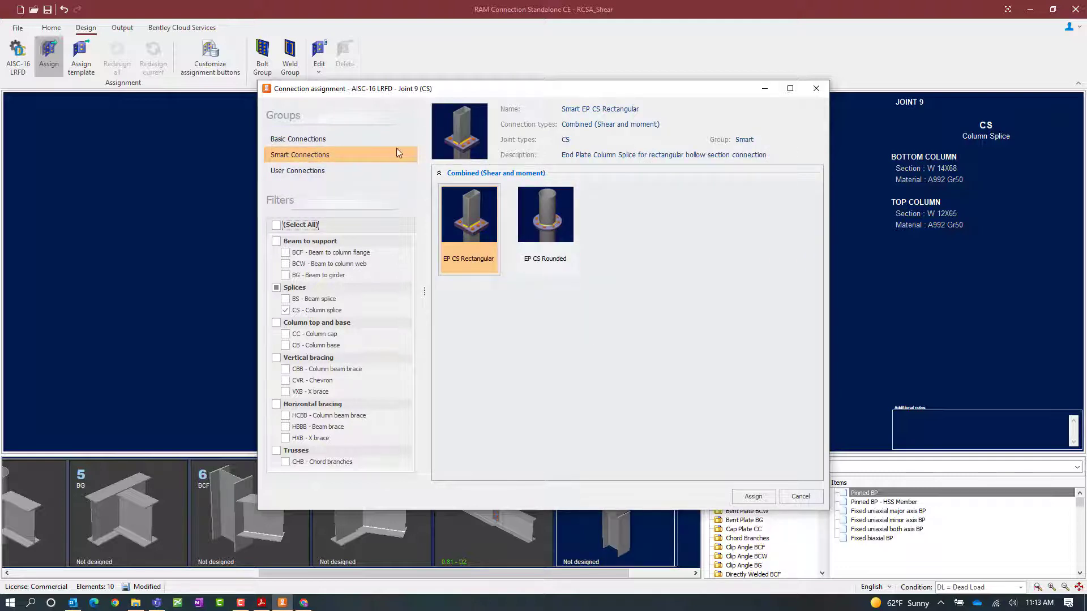
left_click(319, 139)
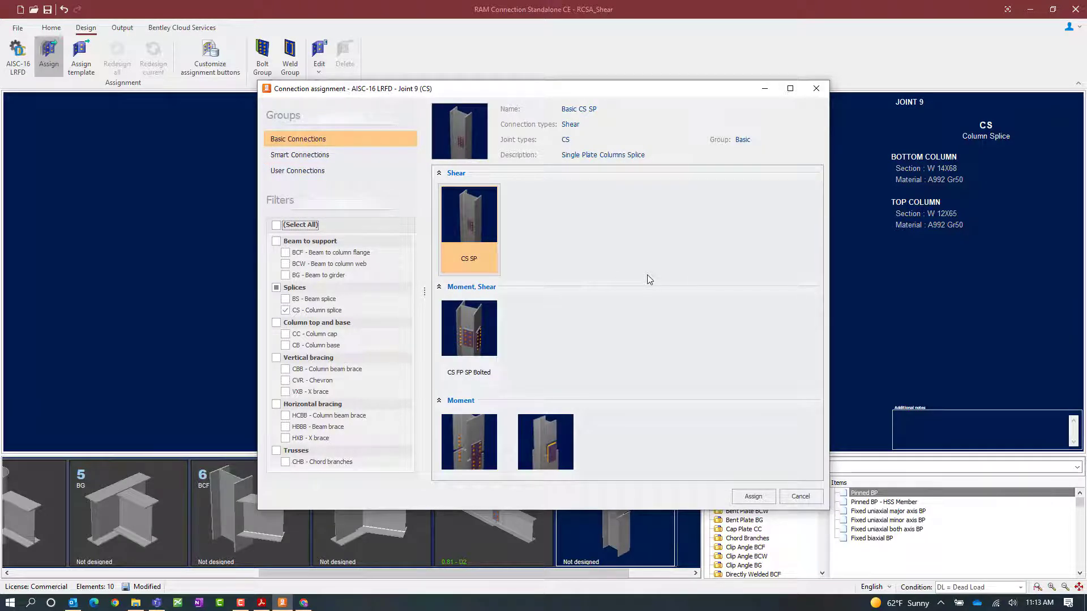
left_click(478, 240)
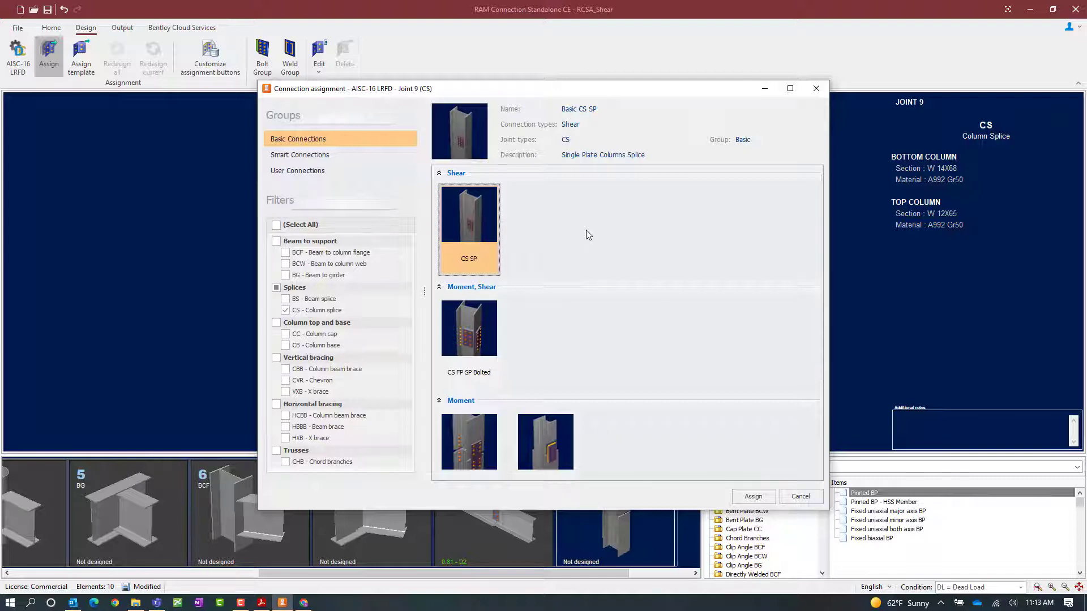
left_click(744, 497)
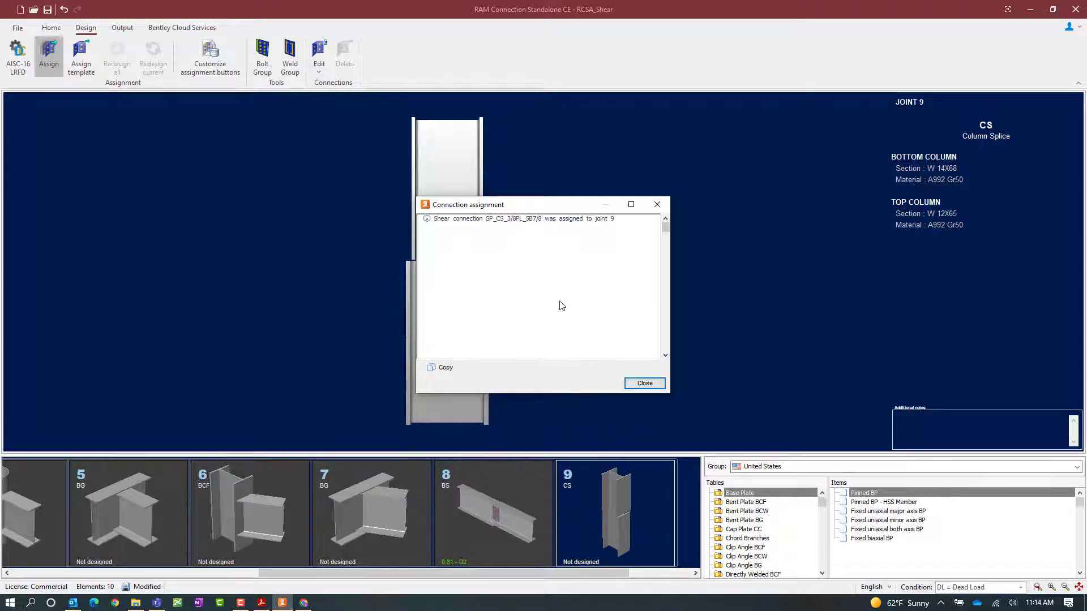
Step: Close the connection assignment confirmation for joint 9's 0.95-rated splice
left_click(644, 384)
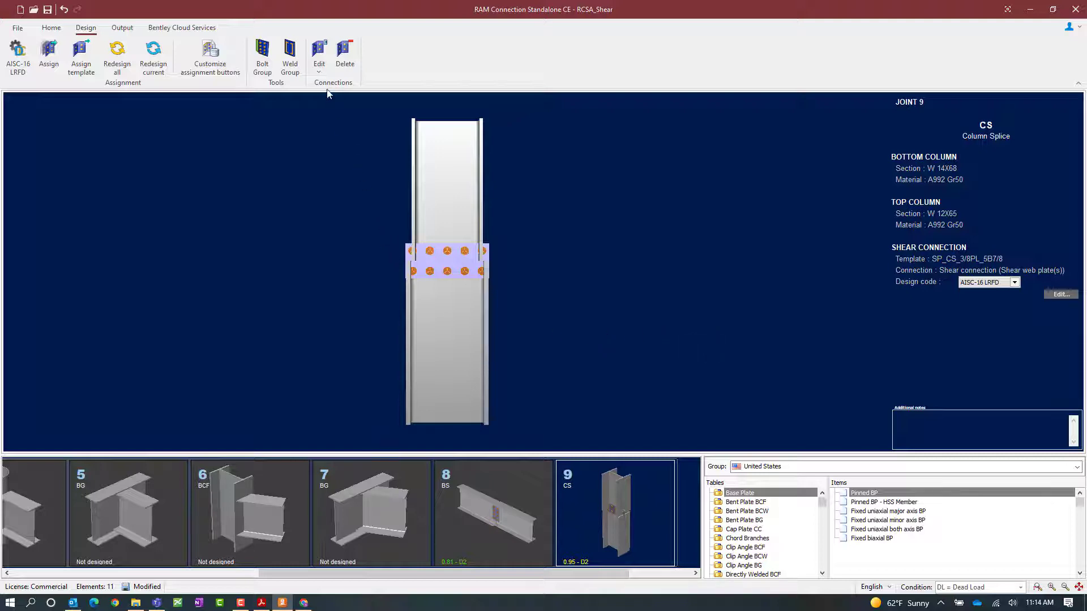
Step: Open joint 9's shear splice connection in the Connection Pad editor
left_click(320, 66)
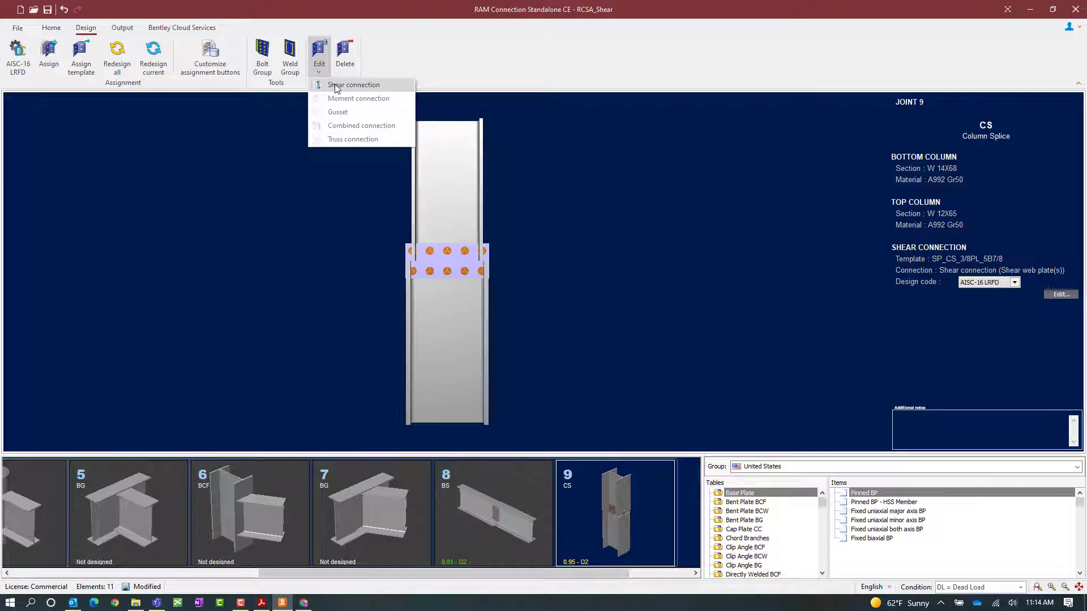
left_click(335, 86)
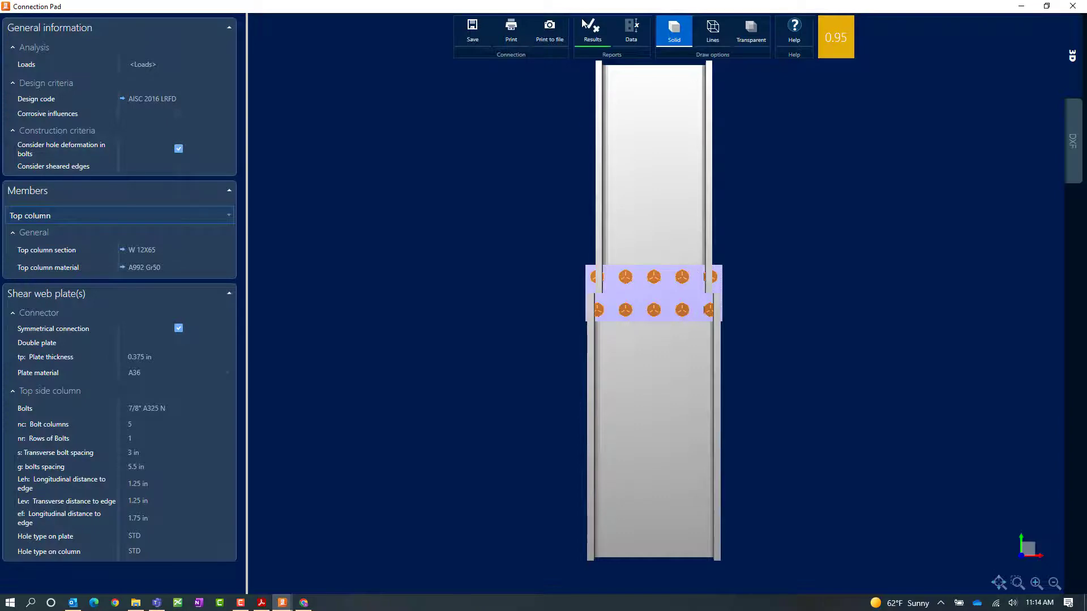
Step: Scroll through joint 9's results report, then close it to return to the Connection Pad
key("Escape")
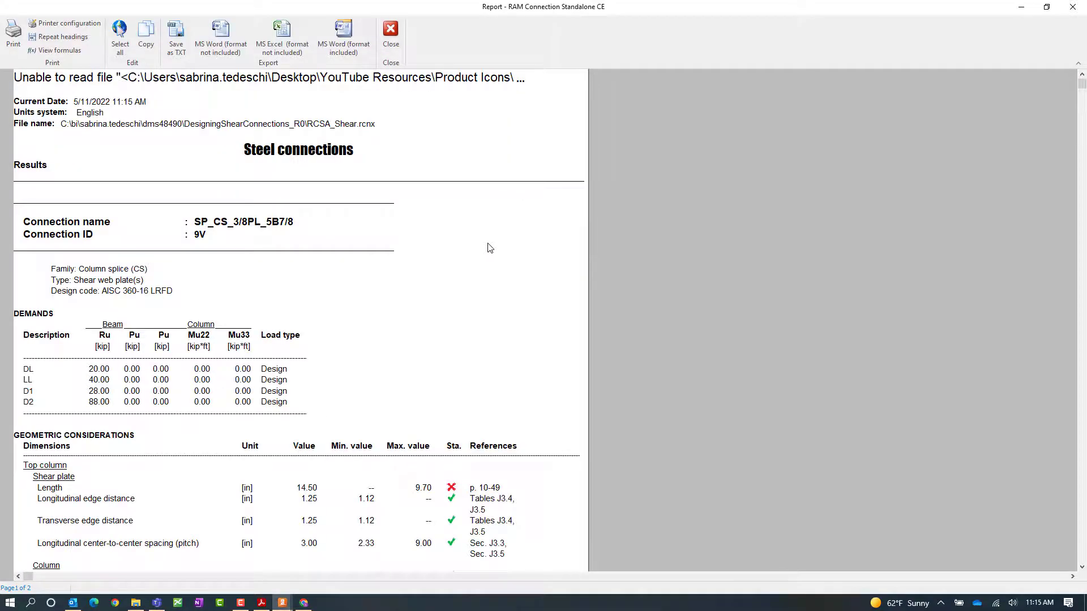
scroll(487, 242, "down", 5)
scroll(399, 362, "down", 3)
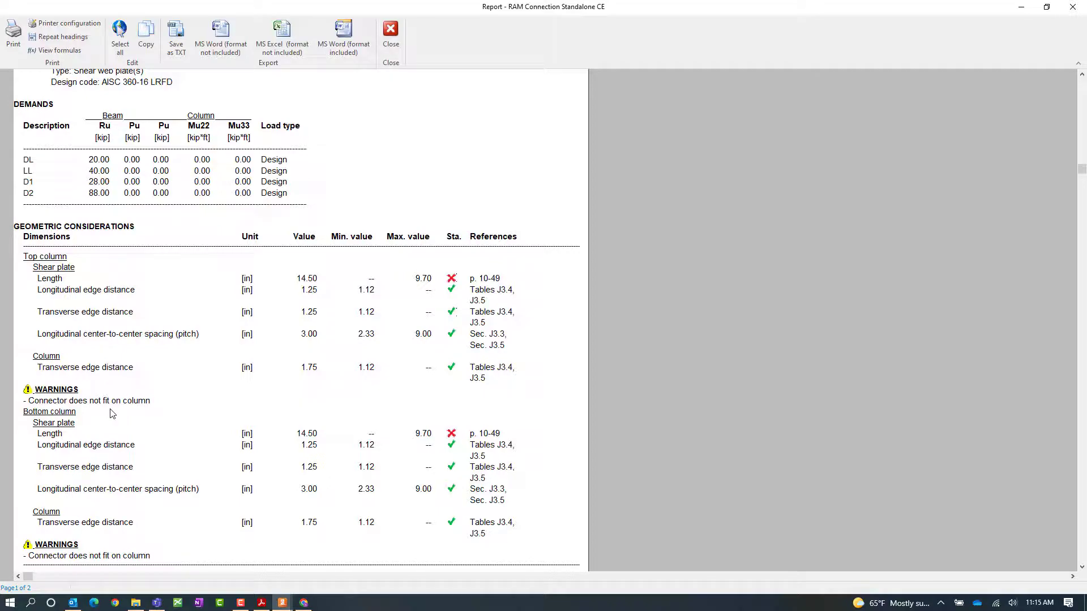
left_click(389, 35)
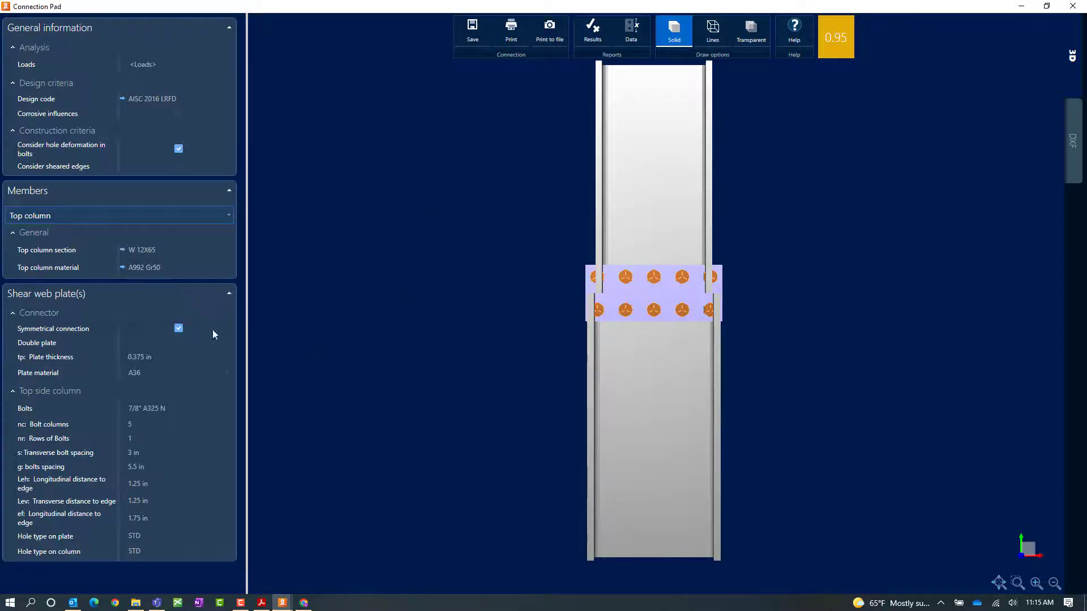
Step: Enable double shear web plates on joint 9's splice, dropping the ratio to 0.62
left_click_drag(485, 352, 462, 361)
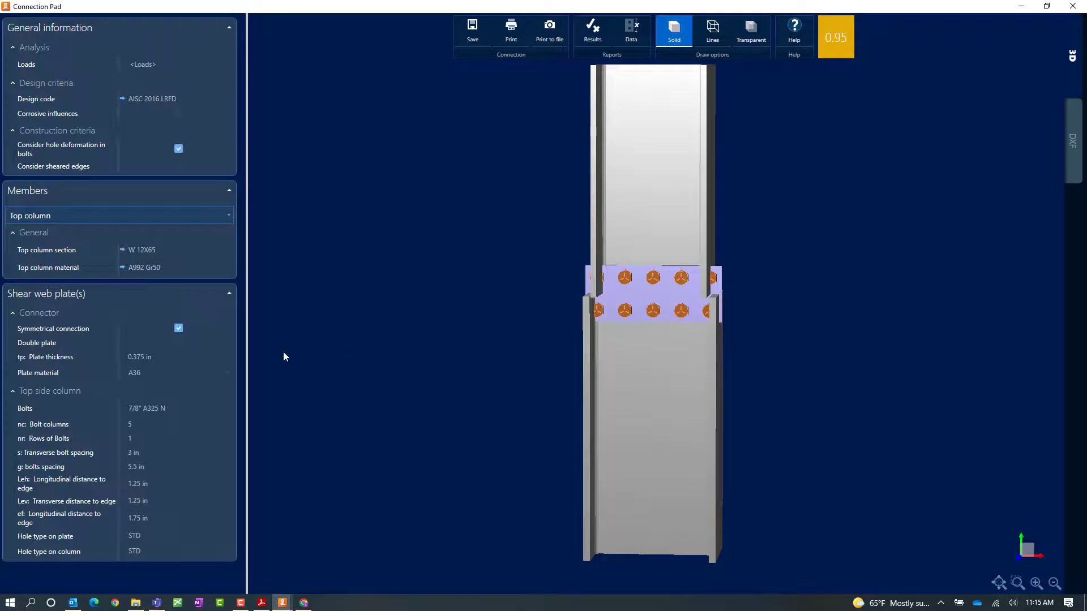
left_click(178, 343)
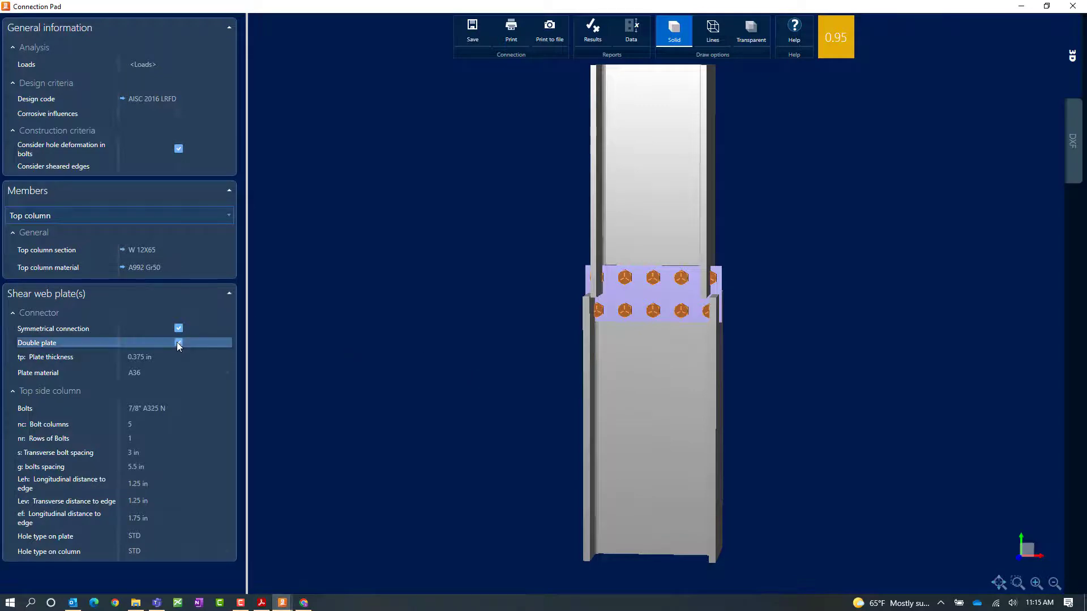
left_click_drag(500, 302, 447, 300)
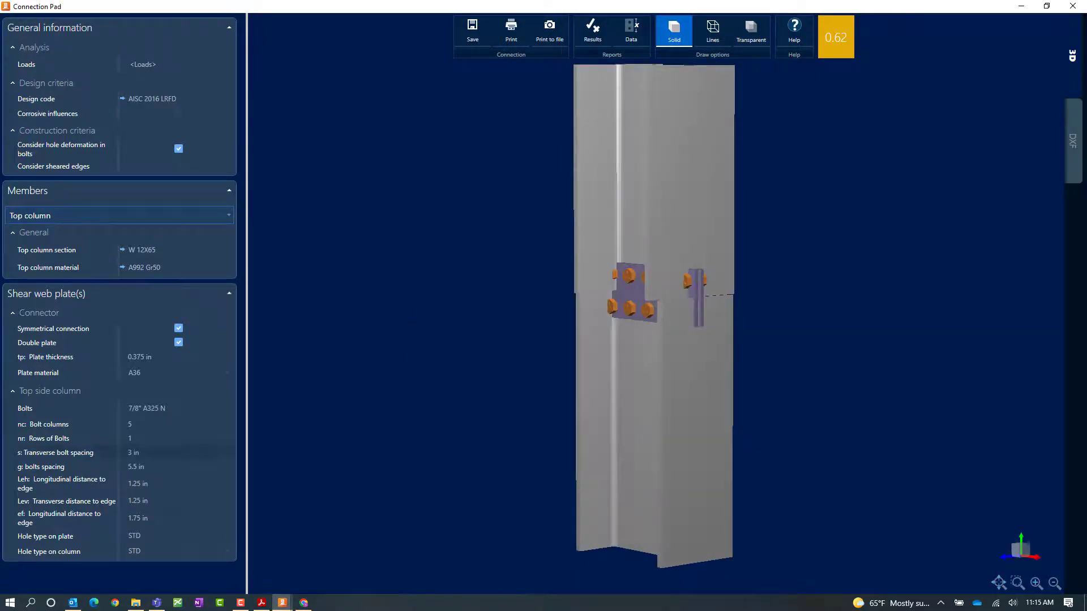
left_click_drag(418, 379, 448, 389)
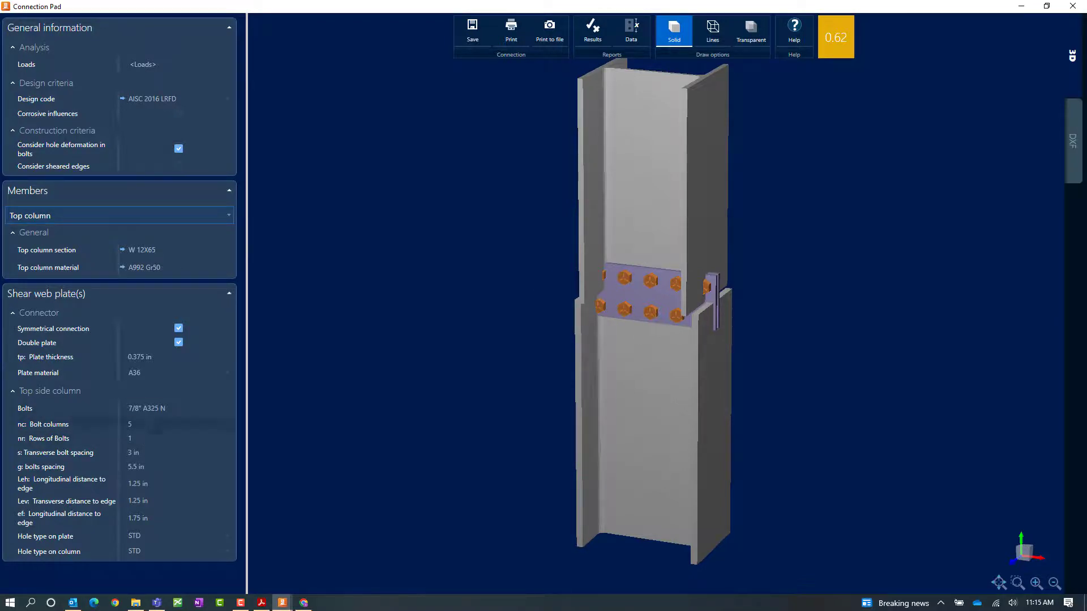
Step: Set the splice bolt pattern to 2 rows by 3 columns, raising the ratio to 1.04
left_click(139, 438)
type("2")
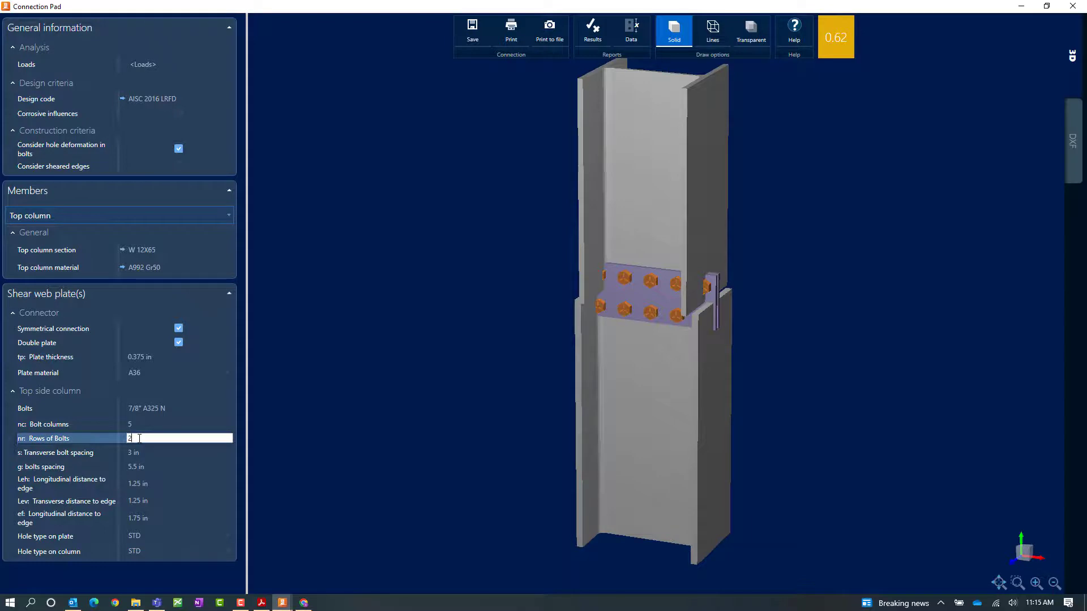
key("Tab")
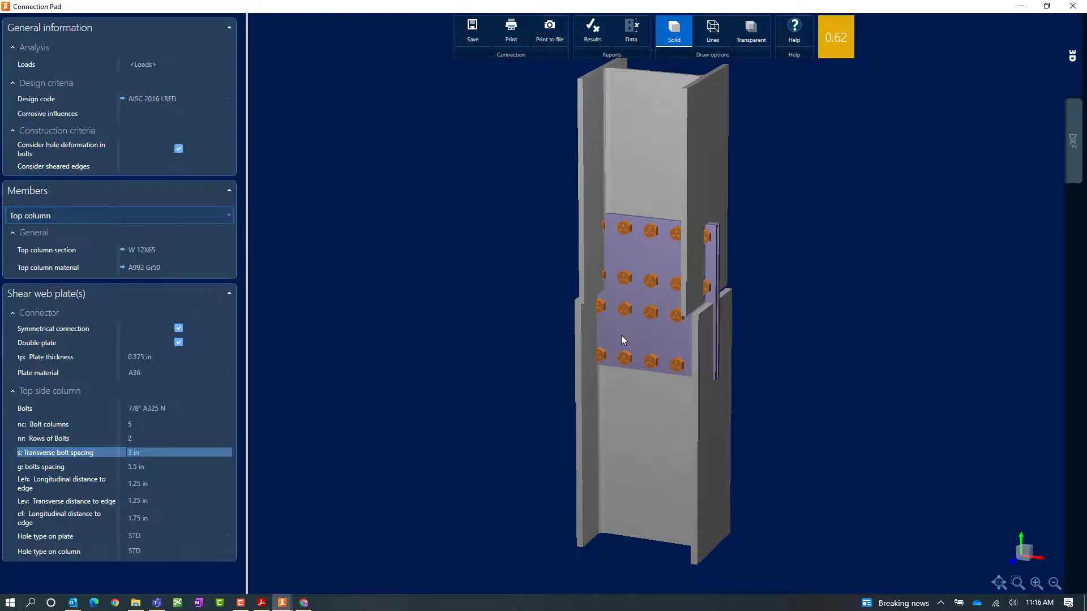
left_click(150, 424)
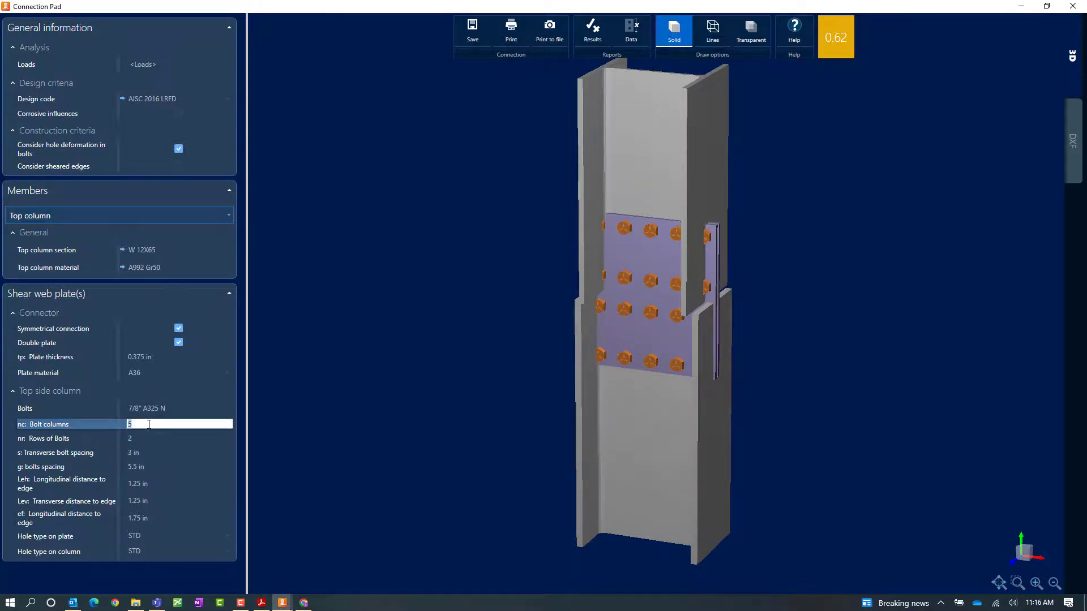
type("3")
key("Return")
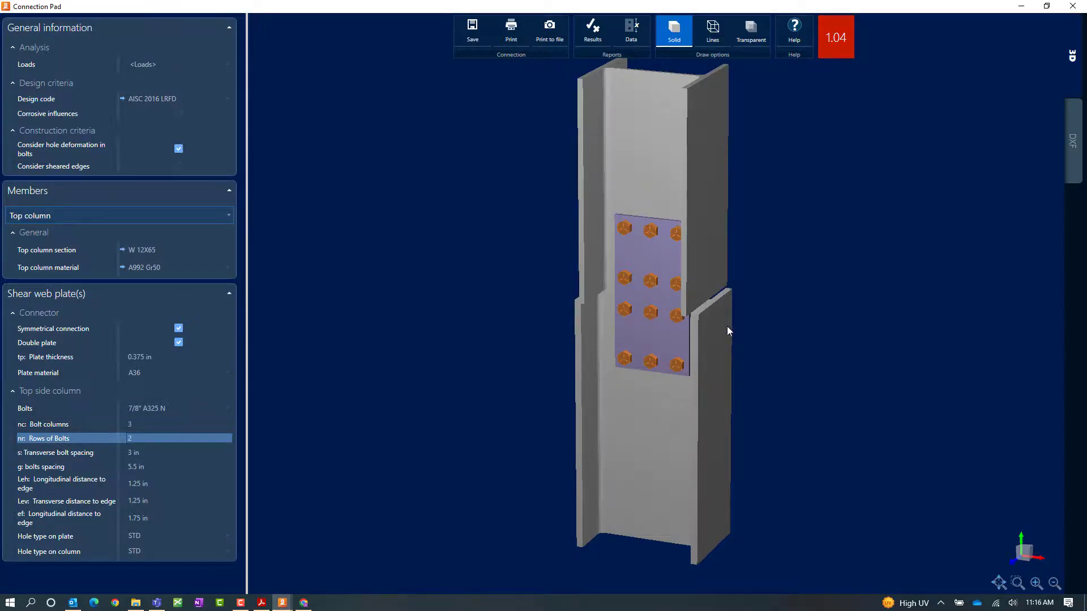
left_click(690, 372)
left_click_drag(689, 372, 714, 348)
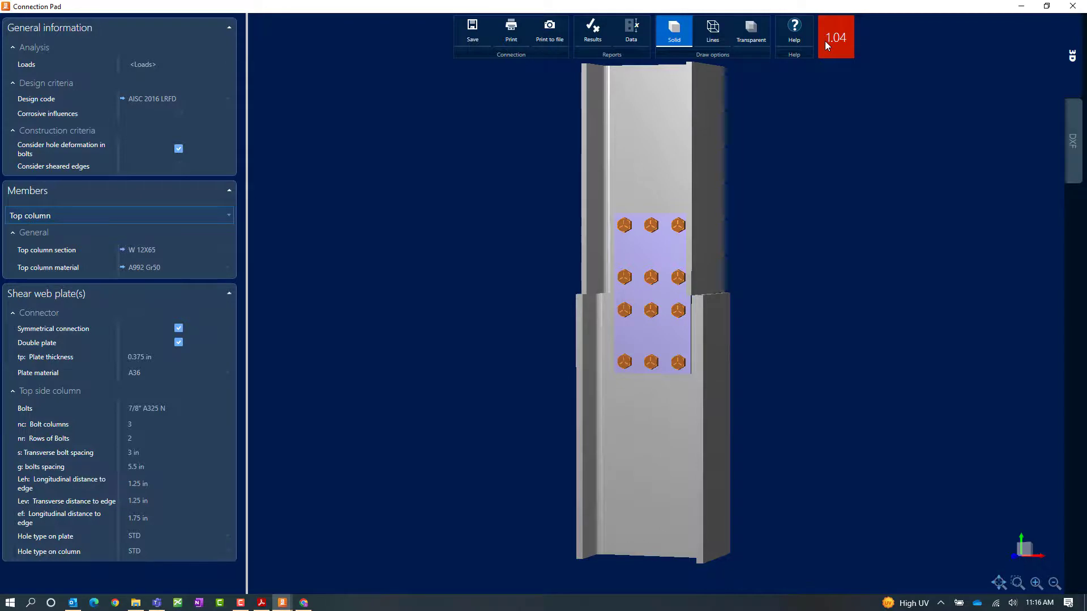
Step: Open joint 9's results report and scroll to the Design check table, where flexural rupture governs at 1.04
left_click(68, 408)
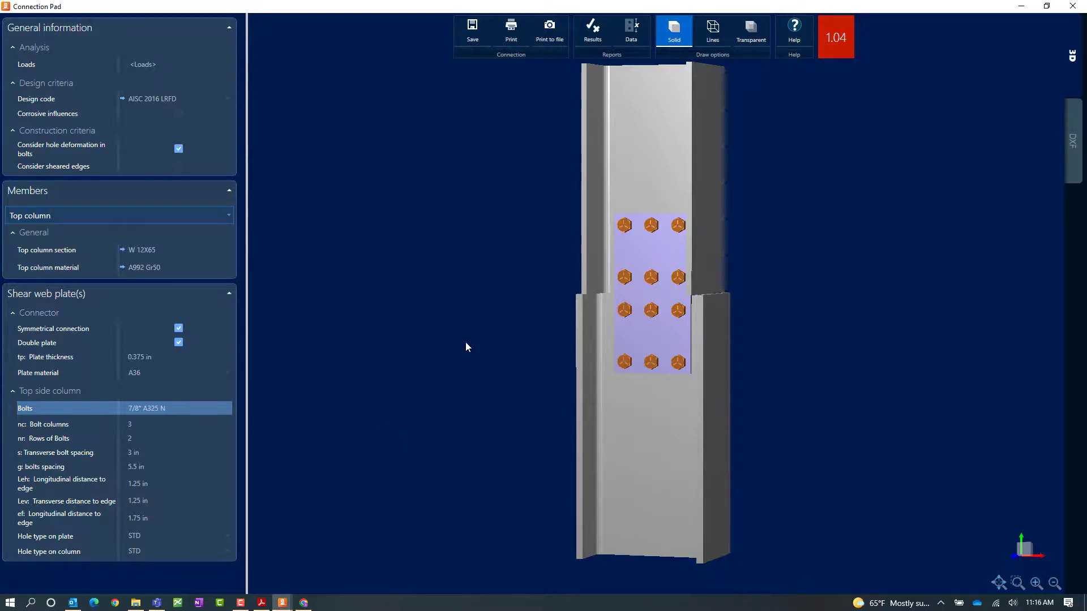
left_click(591, 29)
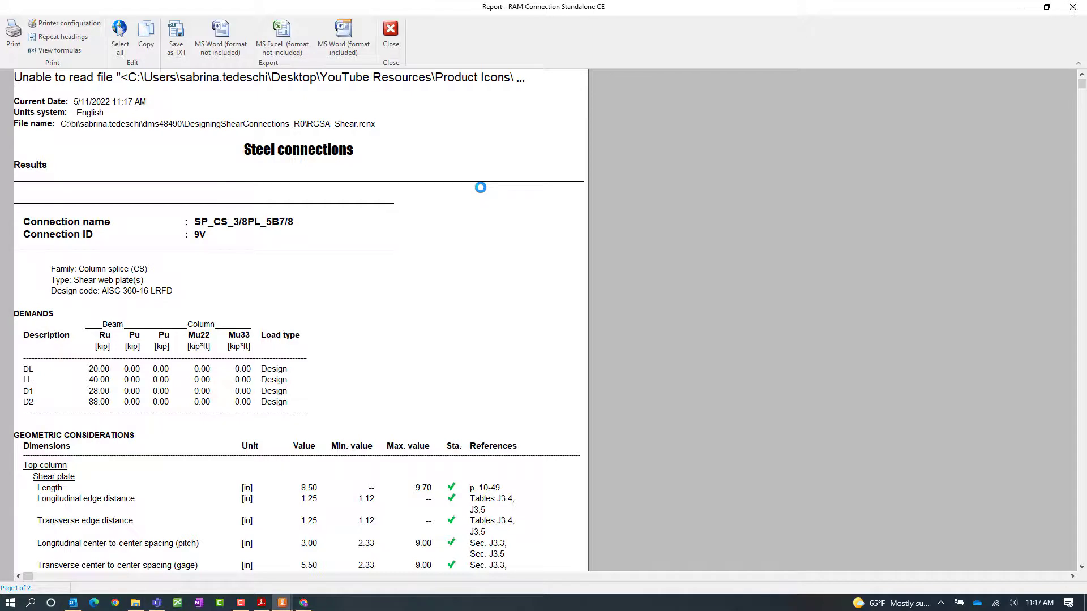
scroll(480, 188, "down", 6)
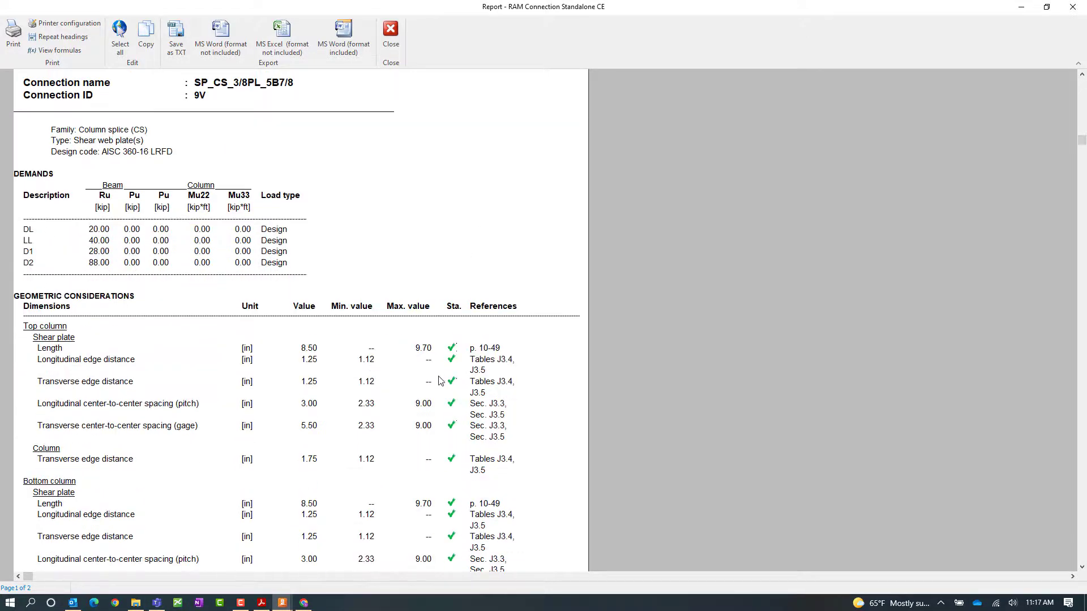
scroll(443, 448, "down", 6)
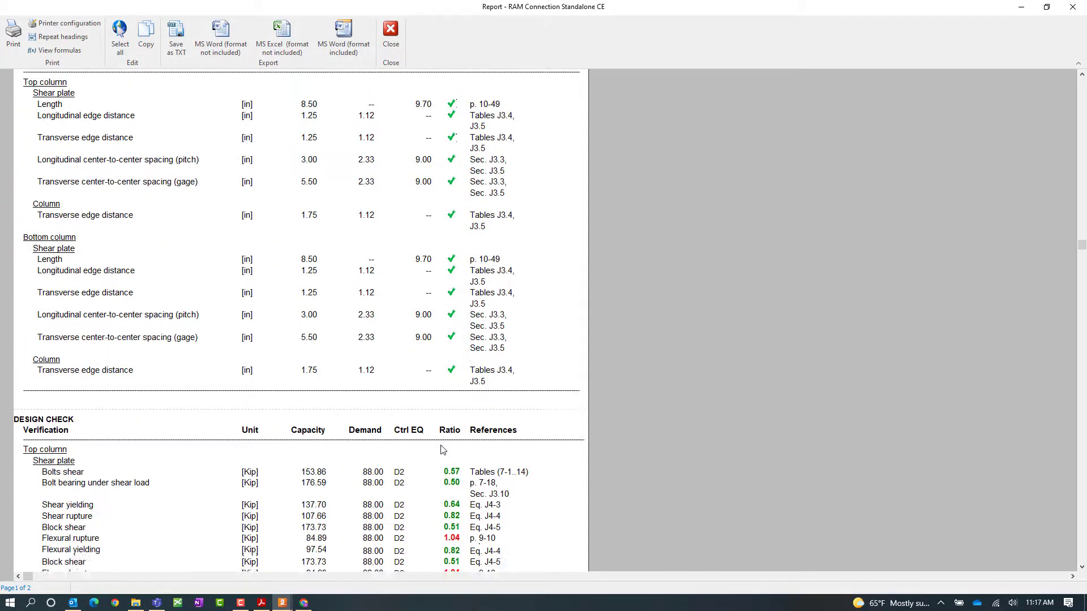
scroll(560, 430, "down", 1)
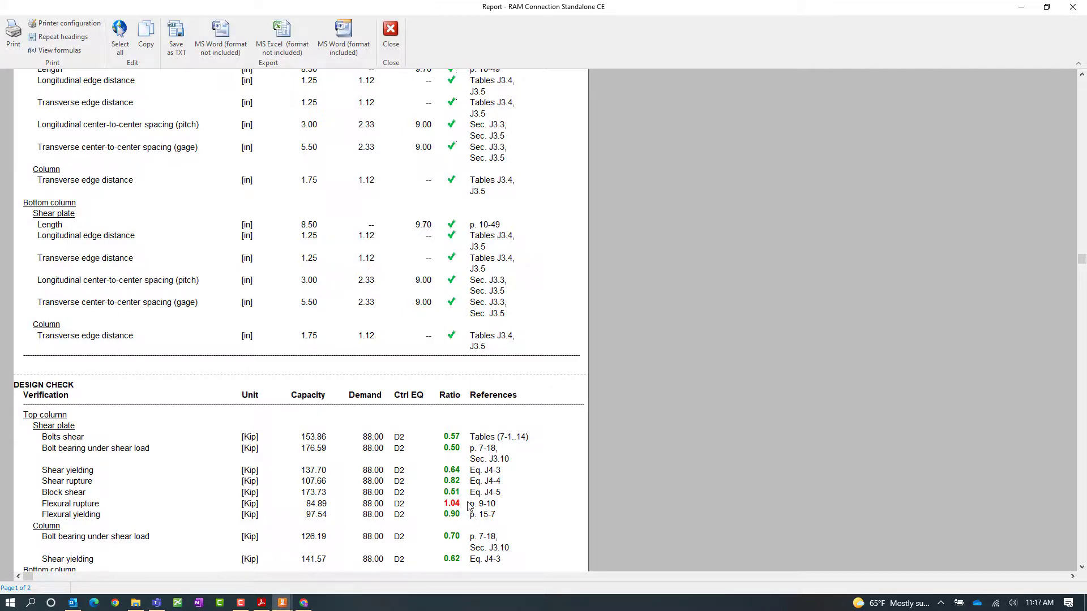
scroll(470, 506, "down", 3)
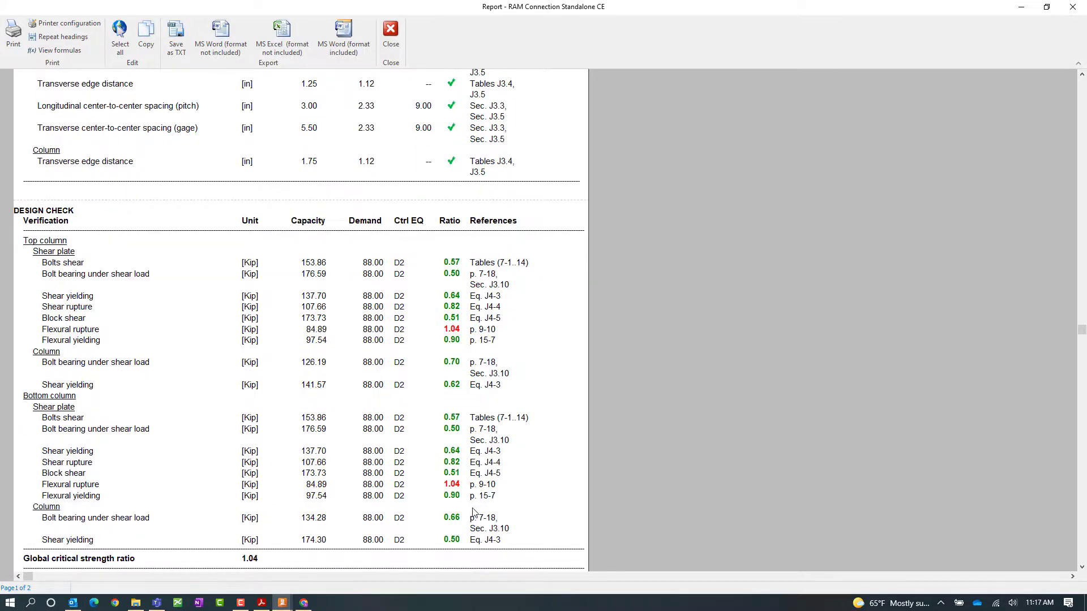
scroll(473, 514, "down", 1)
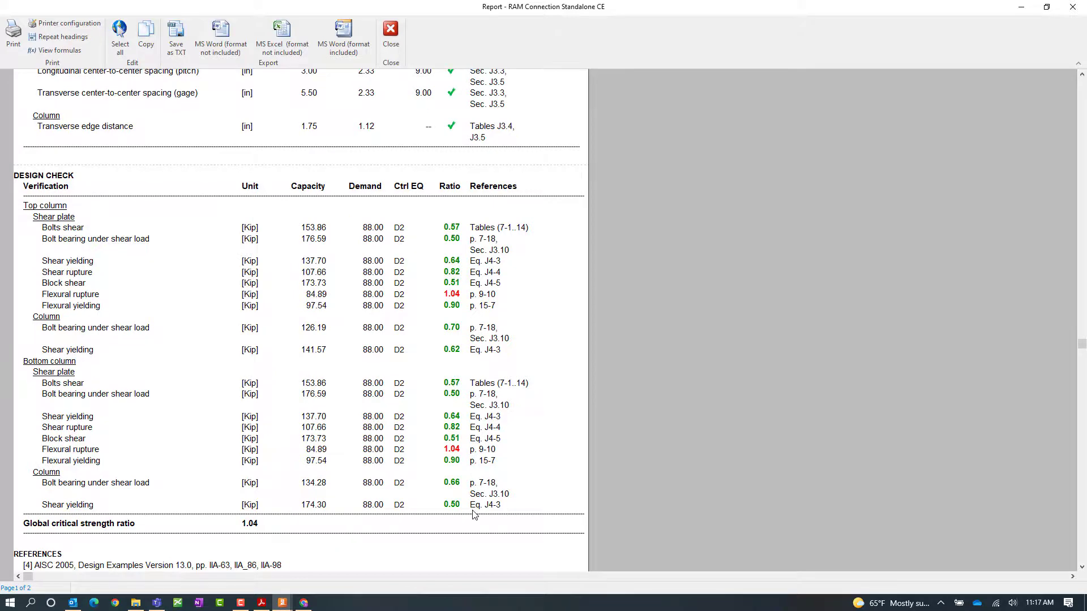
Step: Switch the splice bolts to 3/4" A325 N, bringing the ratio down to 0.97
left_click(390, 31)
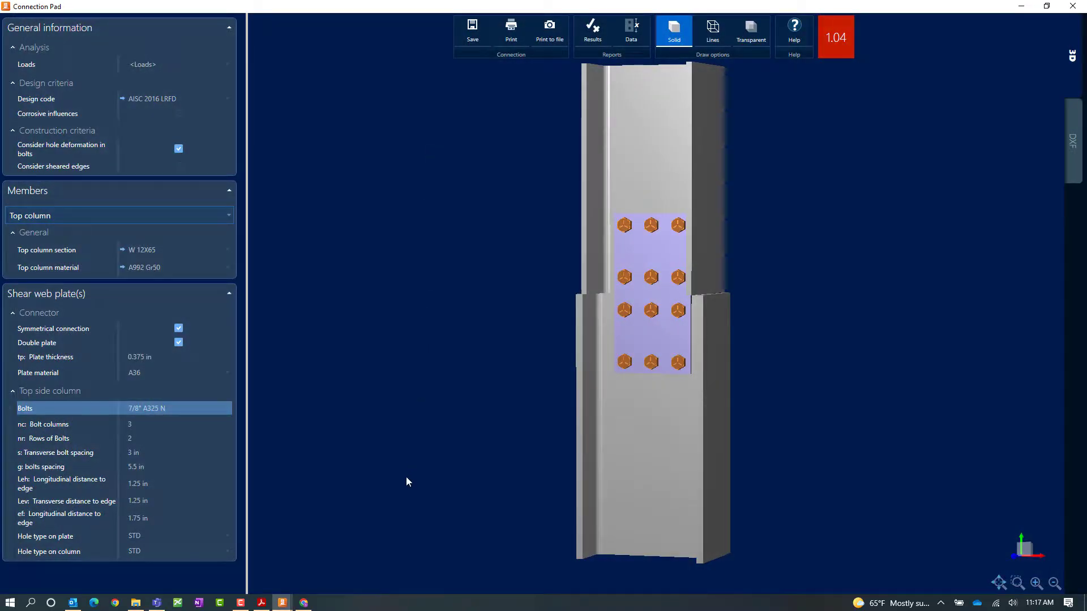
left_click(218, 412)
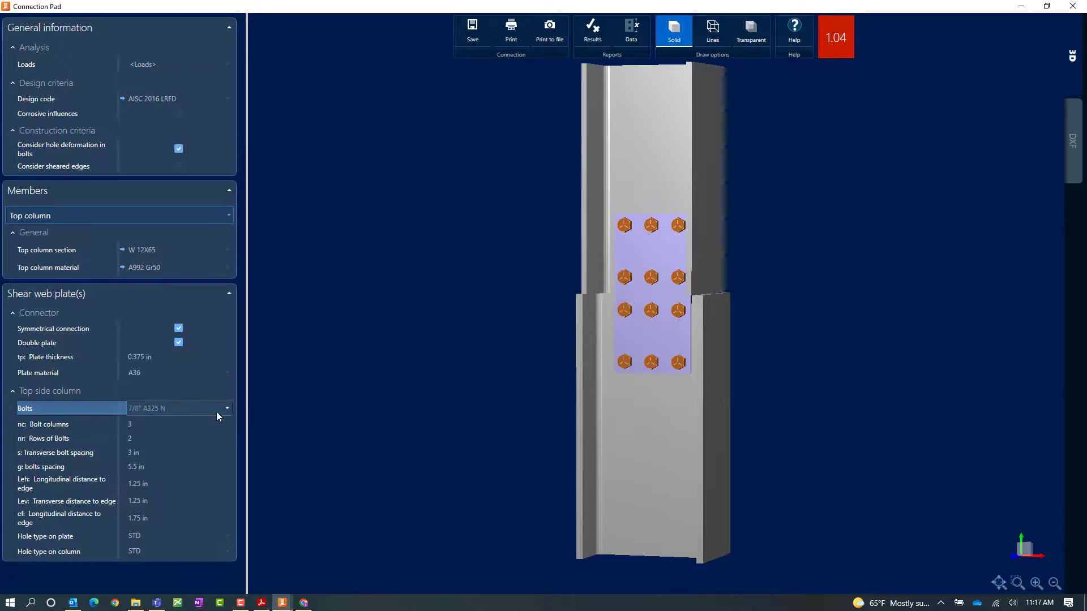
left_click(216, 412)
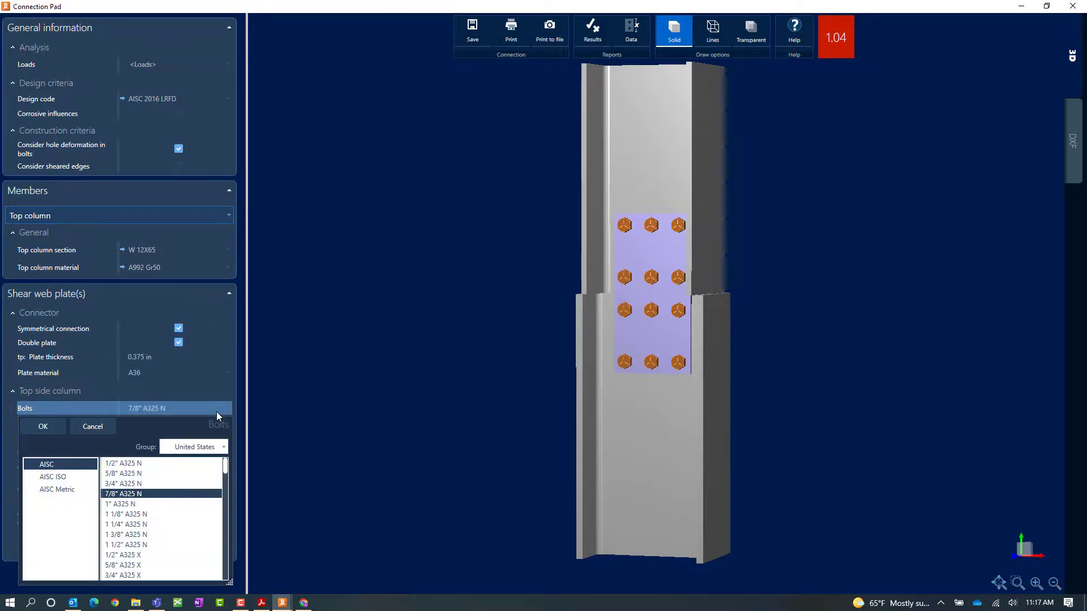
left_click(120, 485)
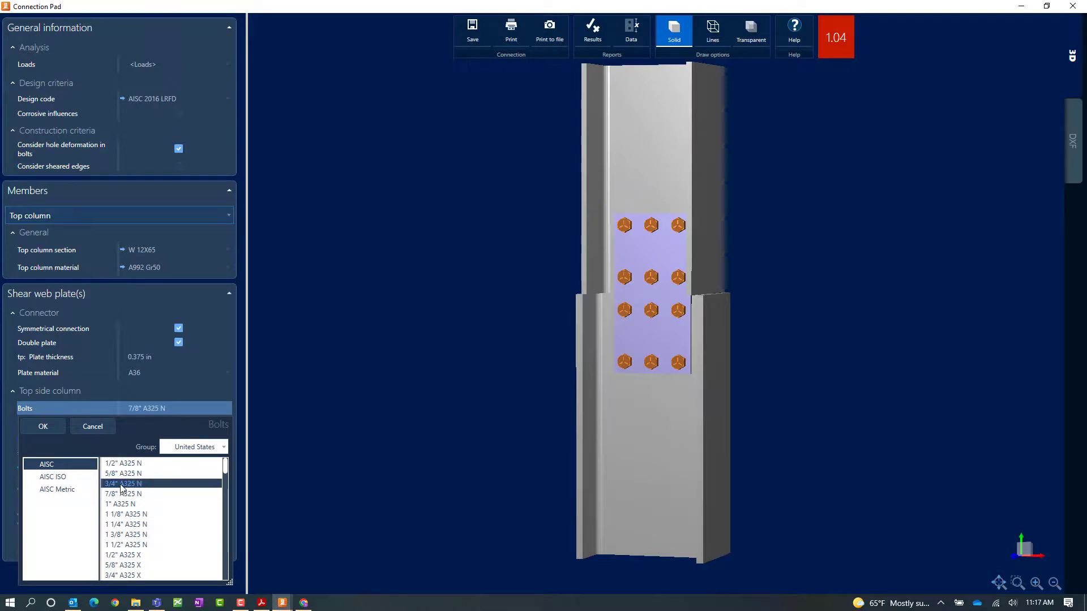
left_click(48, 428)
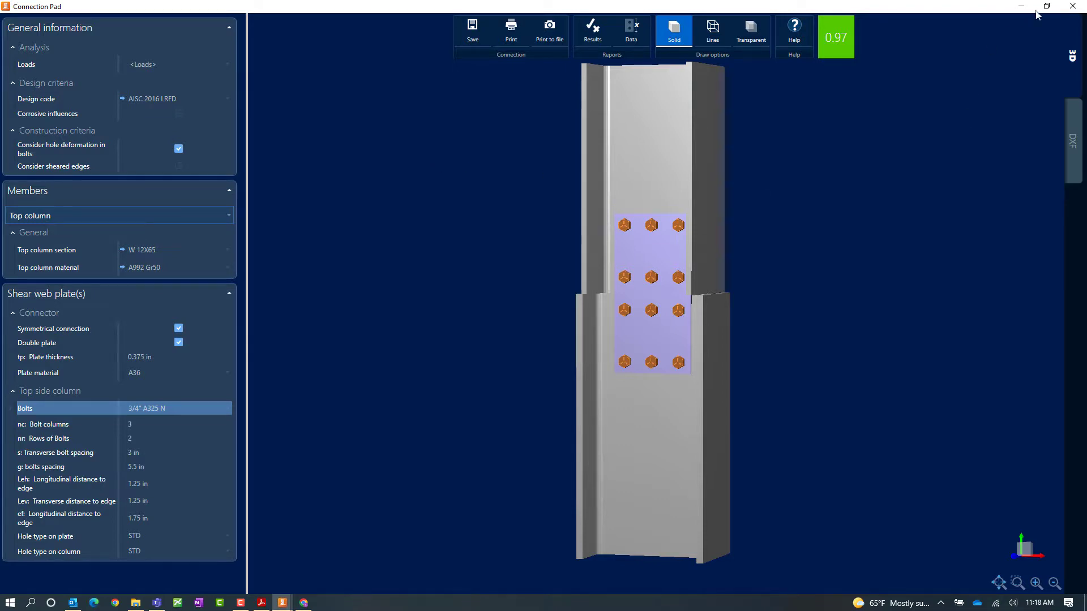
Step: Close the Connection Pad and save the RCSA_Shear project with joint 9 at 0.97
left_click(1073, 6)
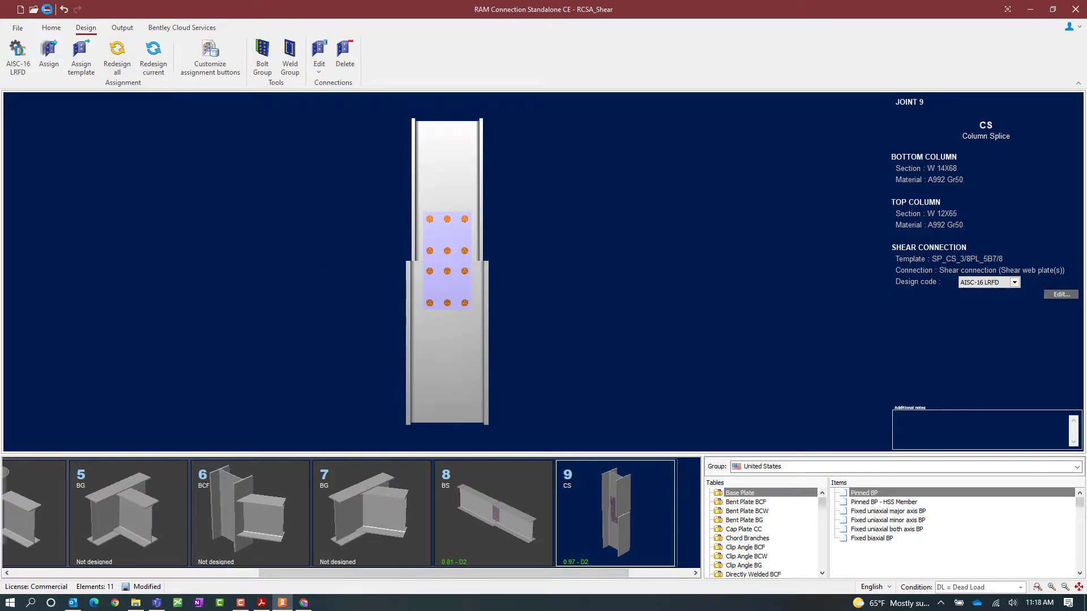
left_click(47, 10)
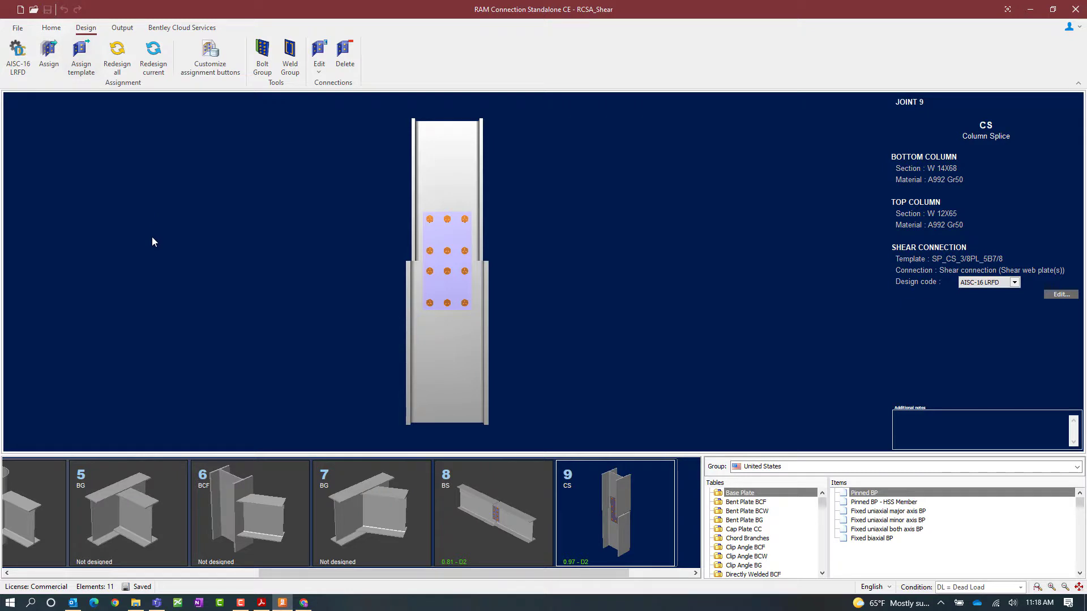